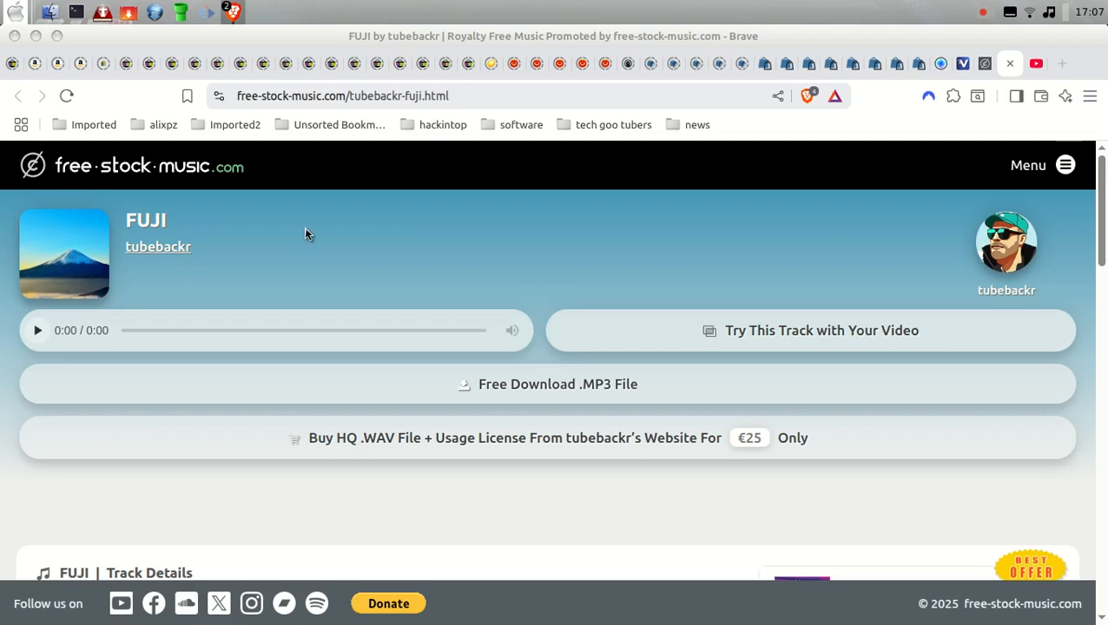
Step: Review the FUJI track's description, usage terms and required attribution text on its page
scroll(304, 227, down, 2)
scroll(304, 228, down, 1)
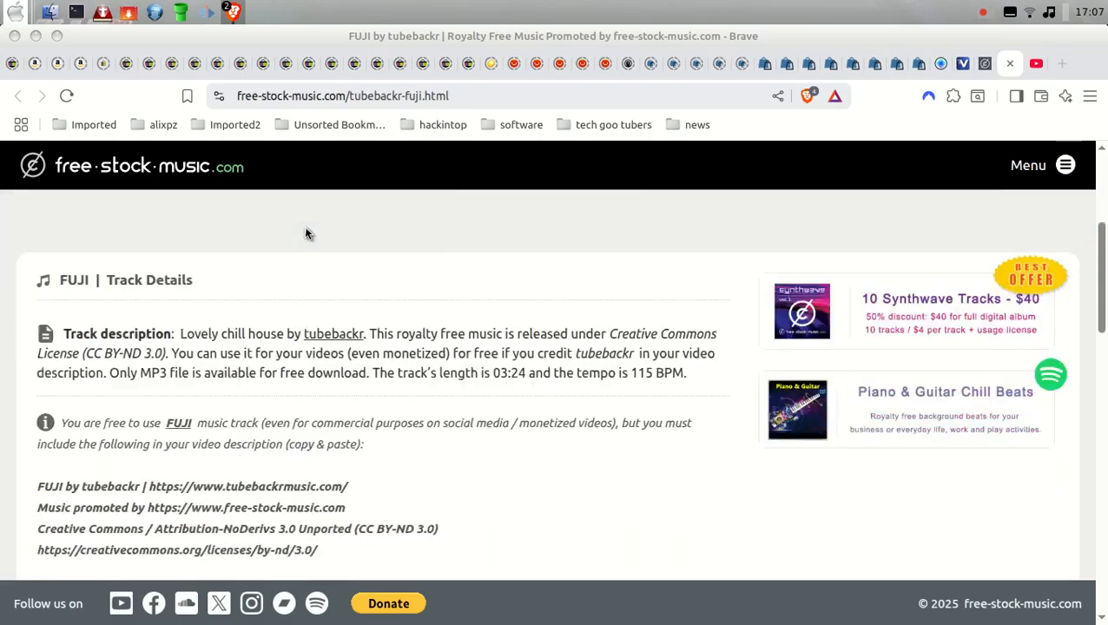
scroll(306, 233, down, 1)
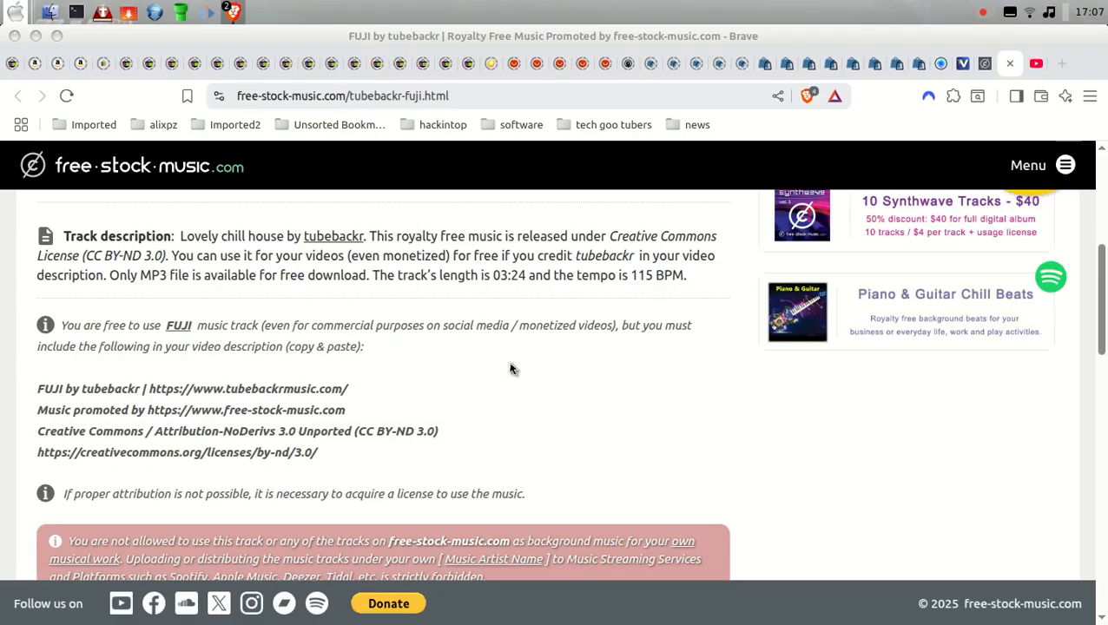
scroll(552, 363, up, 5)
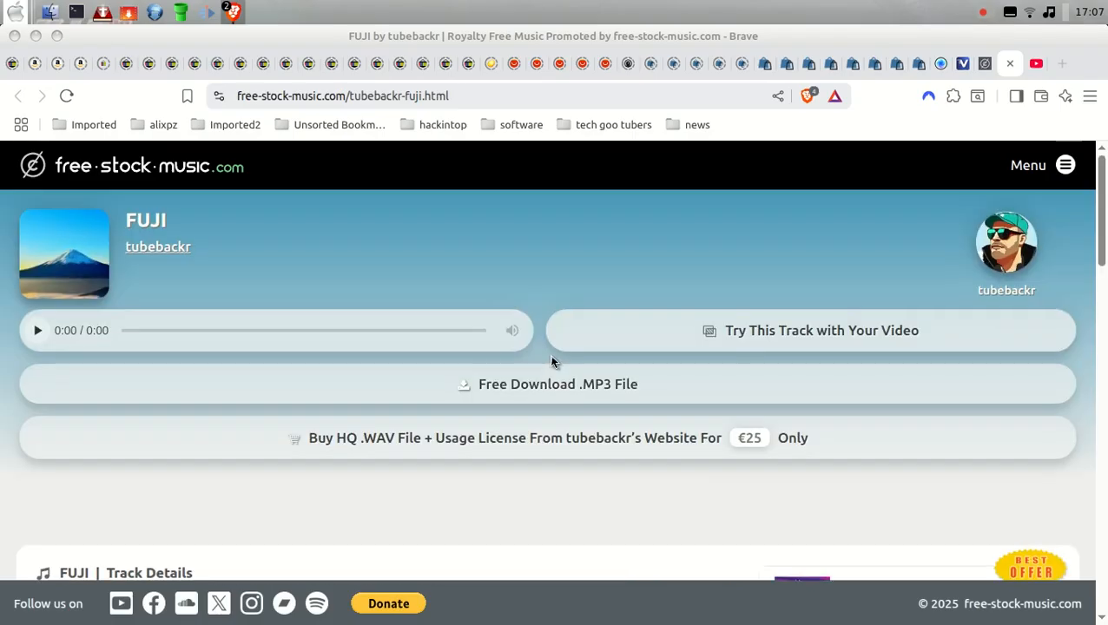
mouse_move(527, 377)
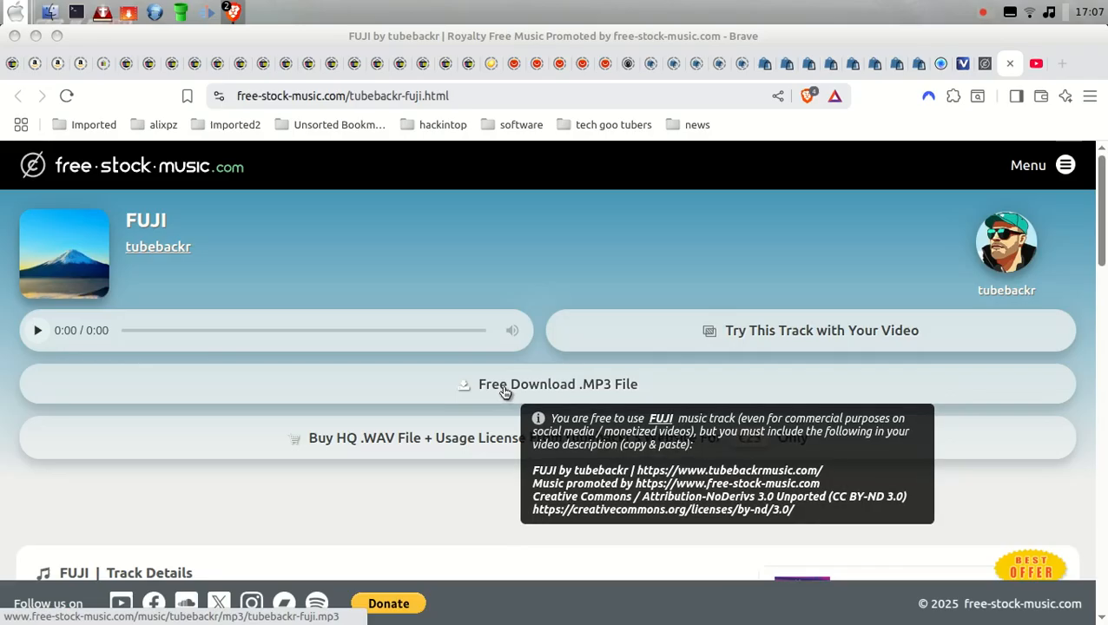
mouse_move(401, 622)
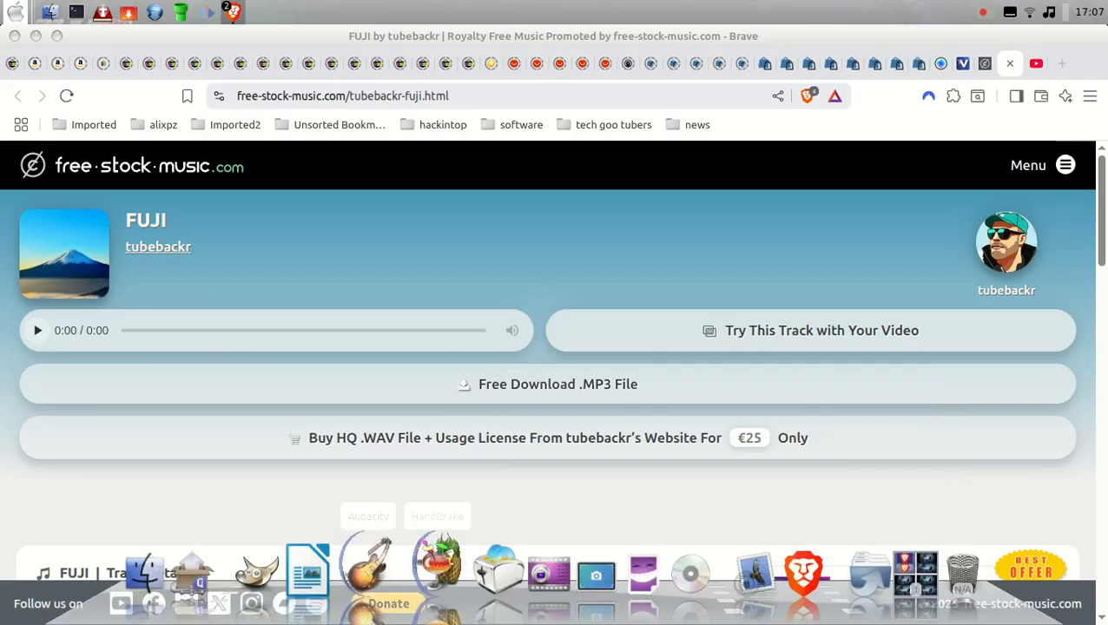
click(373, 567)
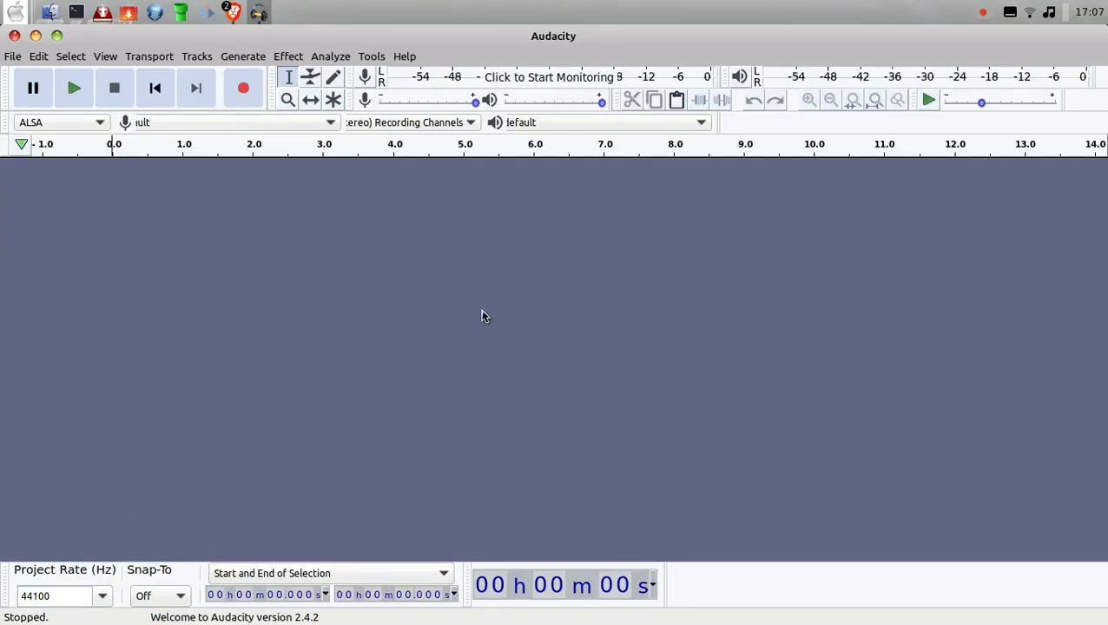
click(56, 35)
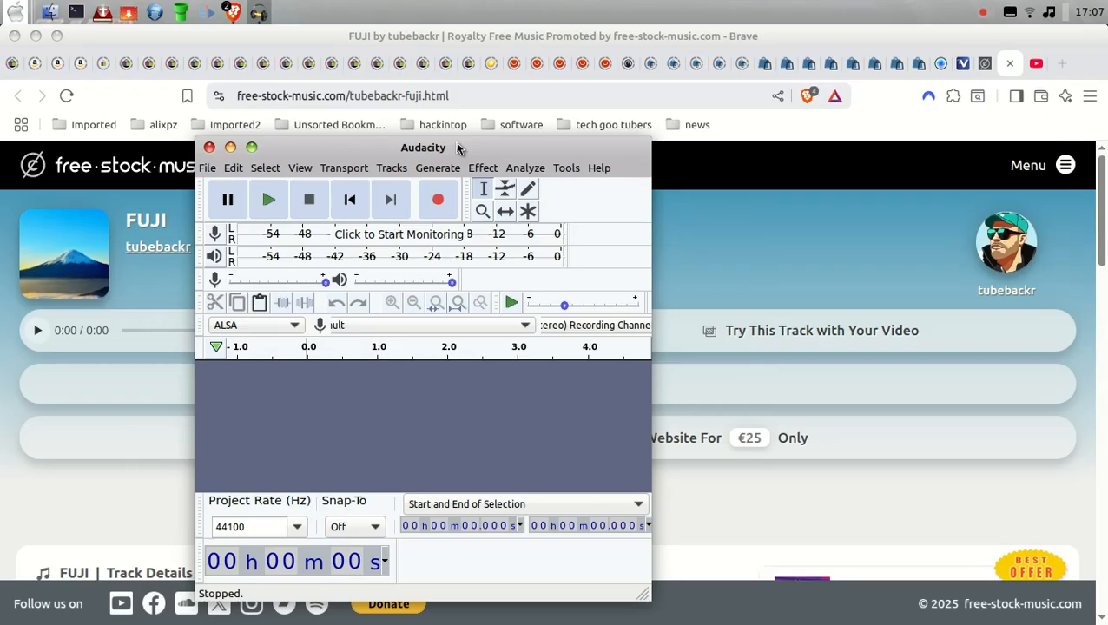
drag(457, 149, 551, 84)
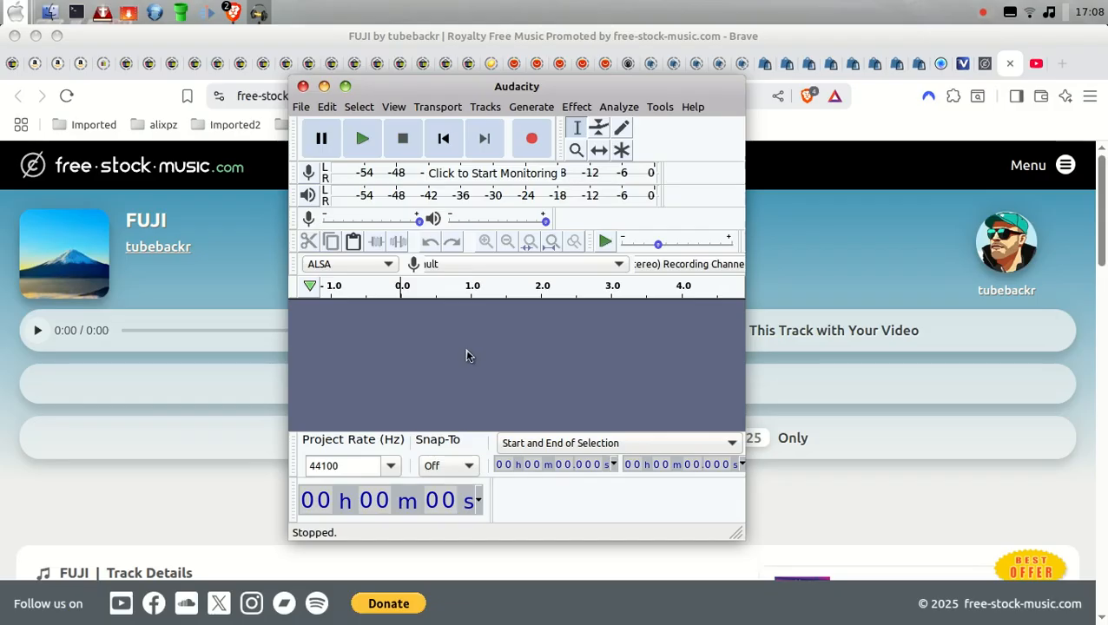
click(299, 108)
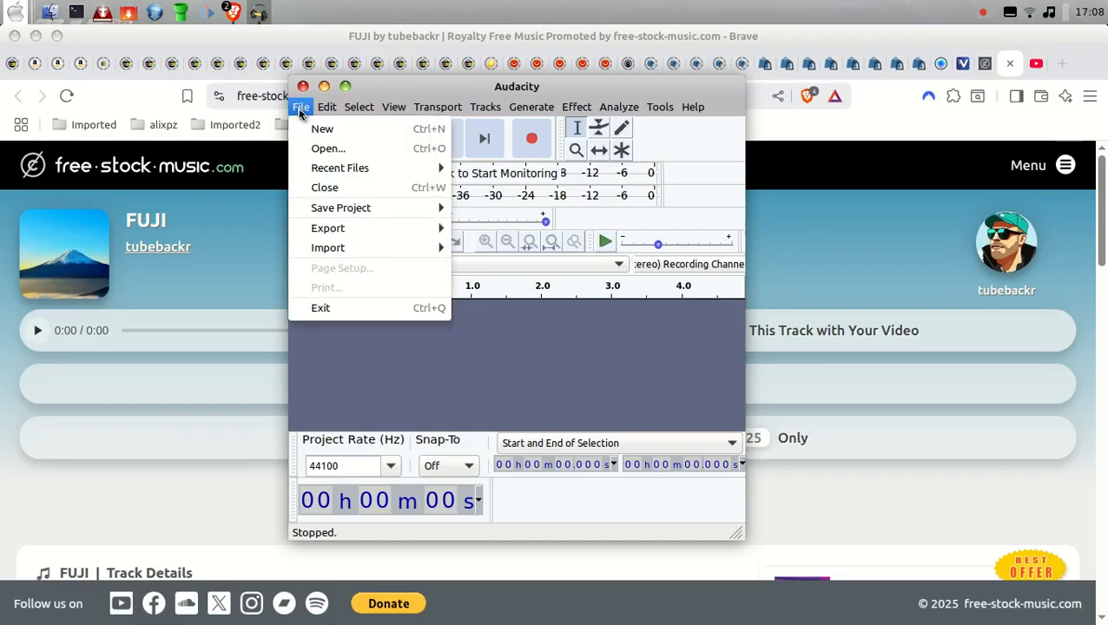
click(319, 149)
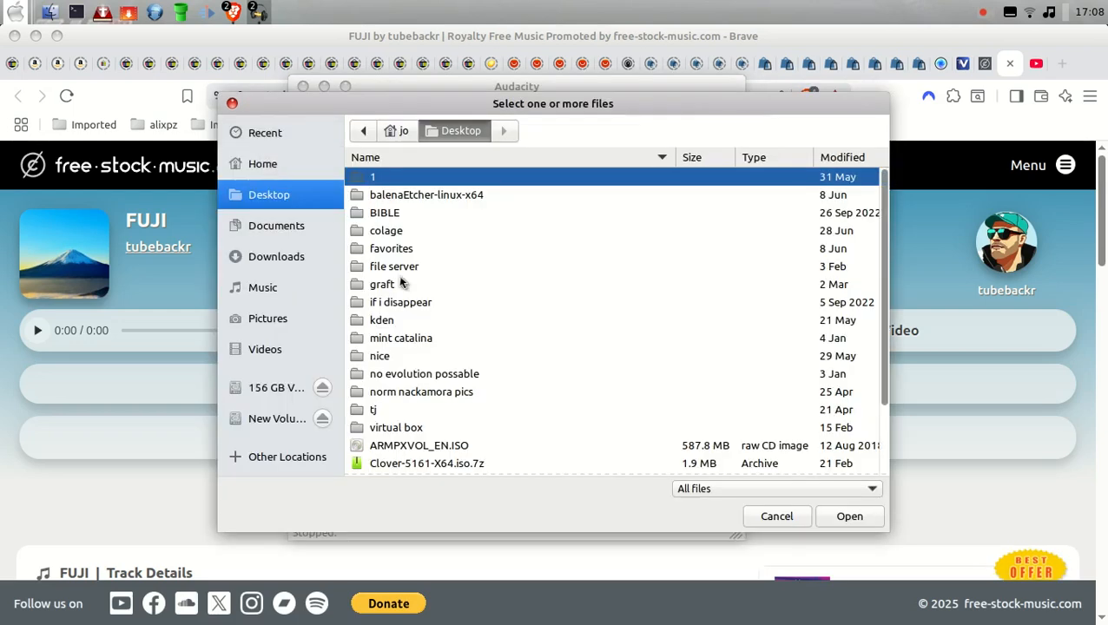
scroll(494, 292, down, 3)
double_click(403, 448)
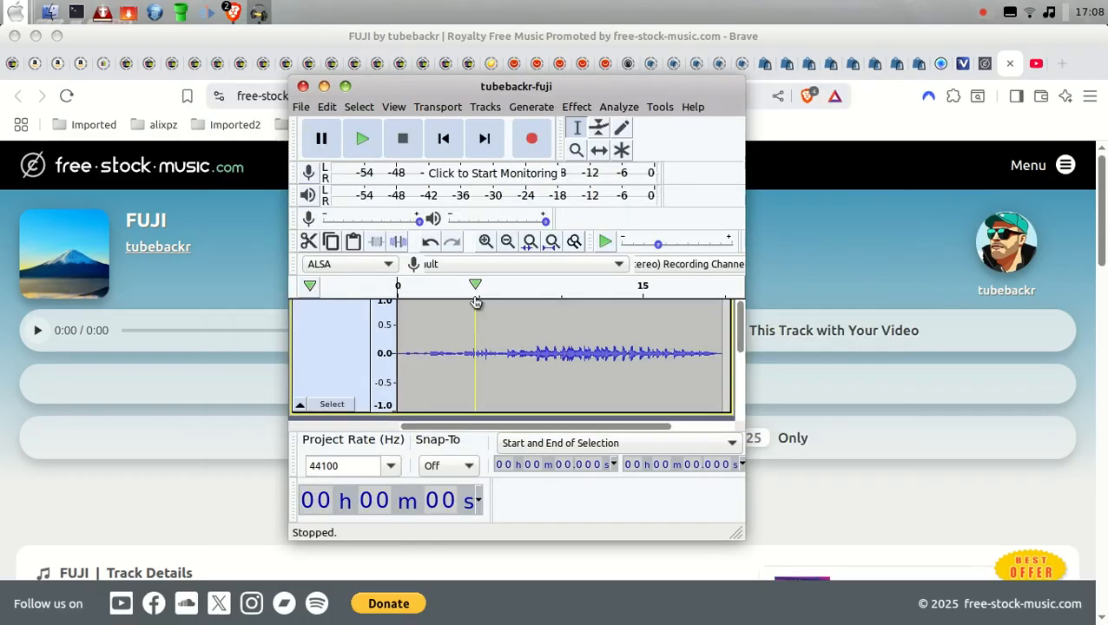
click(346, 86)
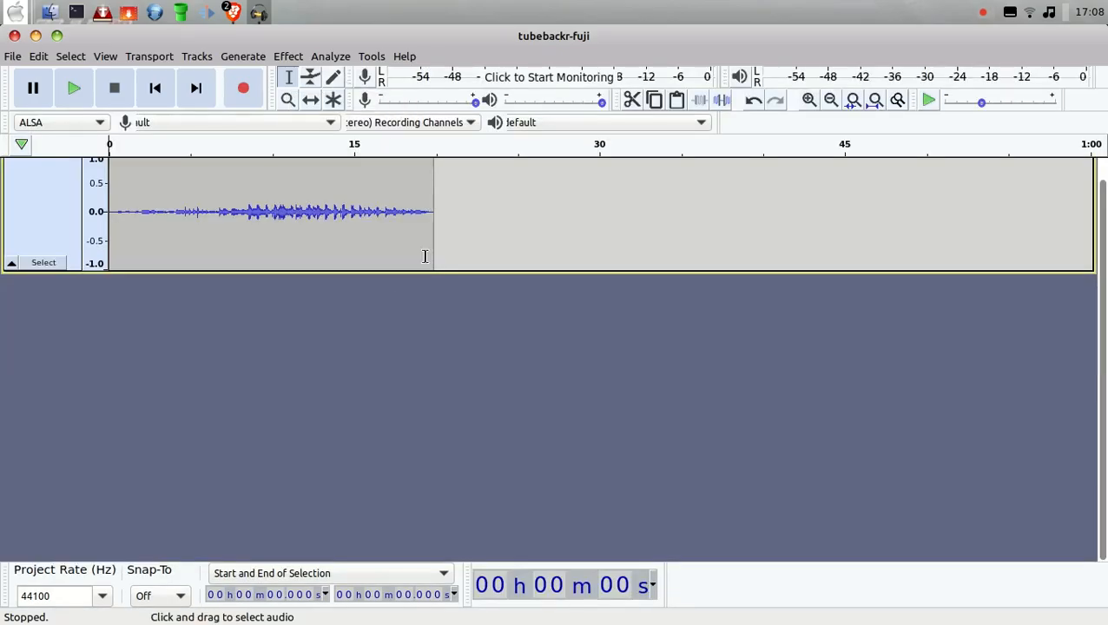
click(13, 35)
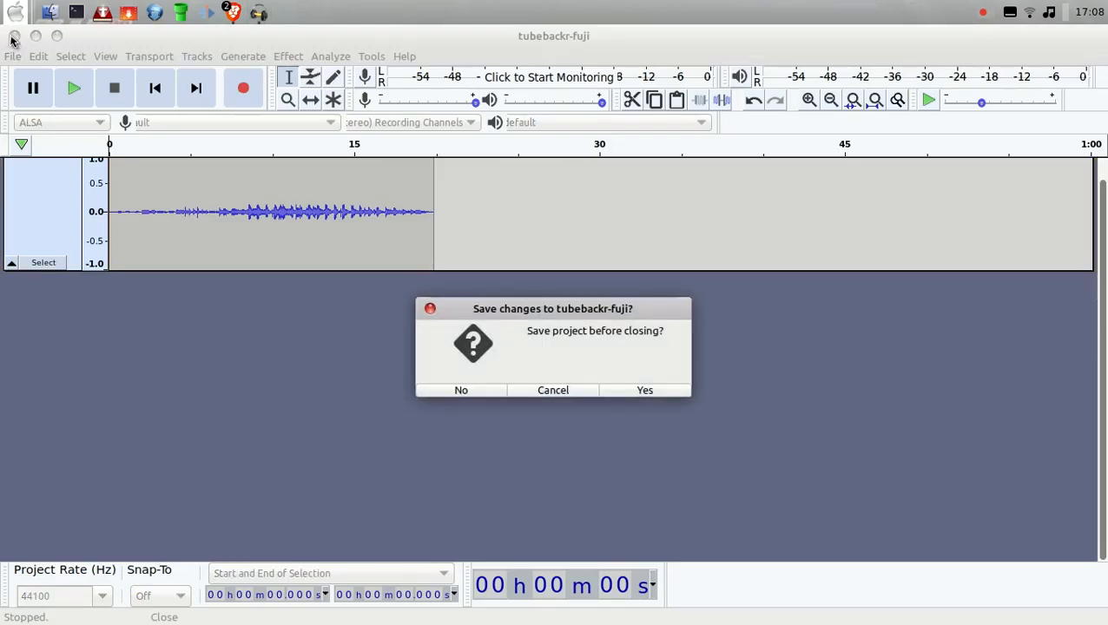
click(469, 392)
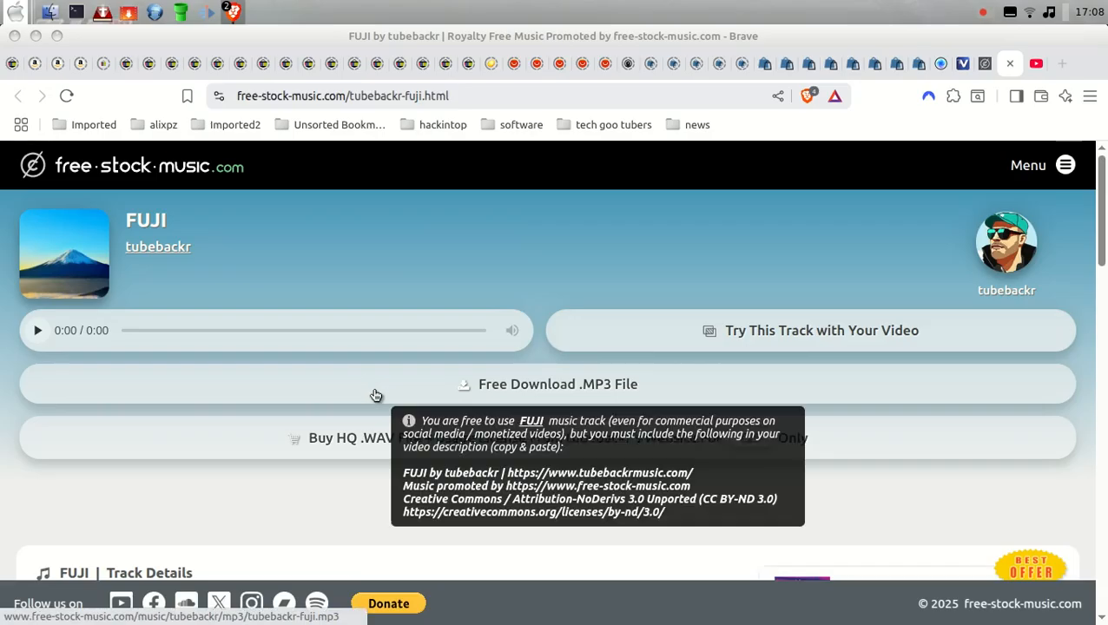
Step: Download the free FUJI MP3 to the Desktop as tubebackr-fuji (1).mp3 and dismiss the download notice
click(370, 398)
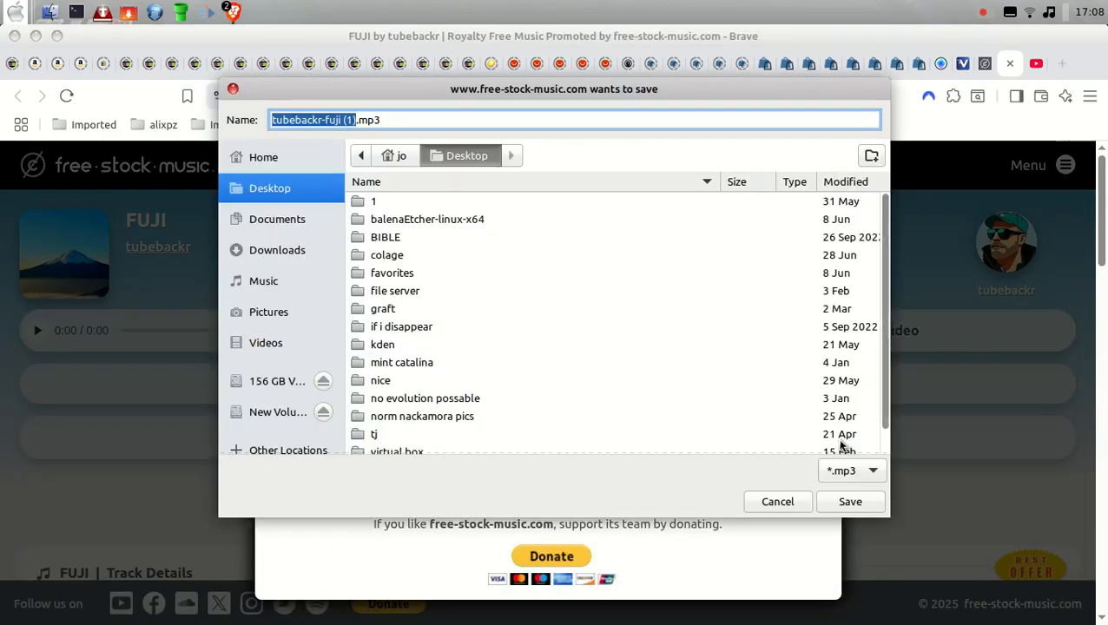
click(850, 502)
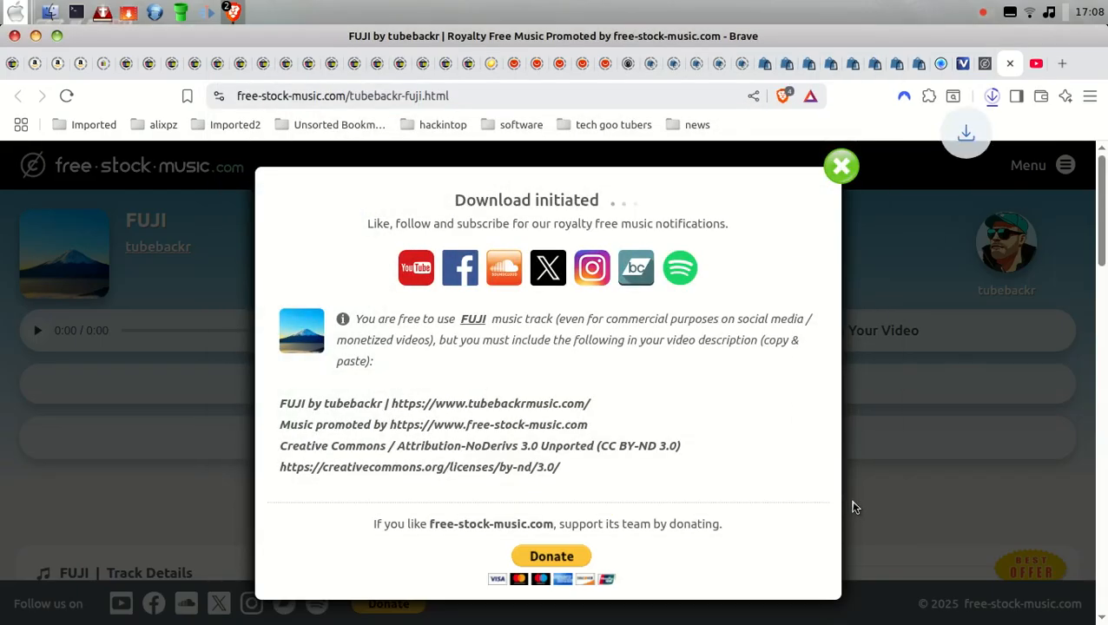
click(841, 167)
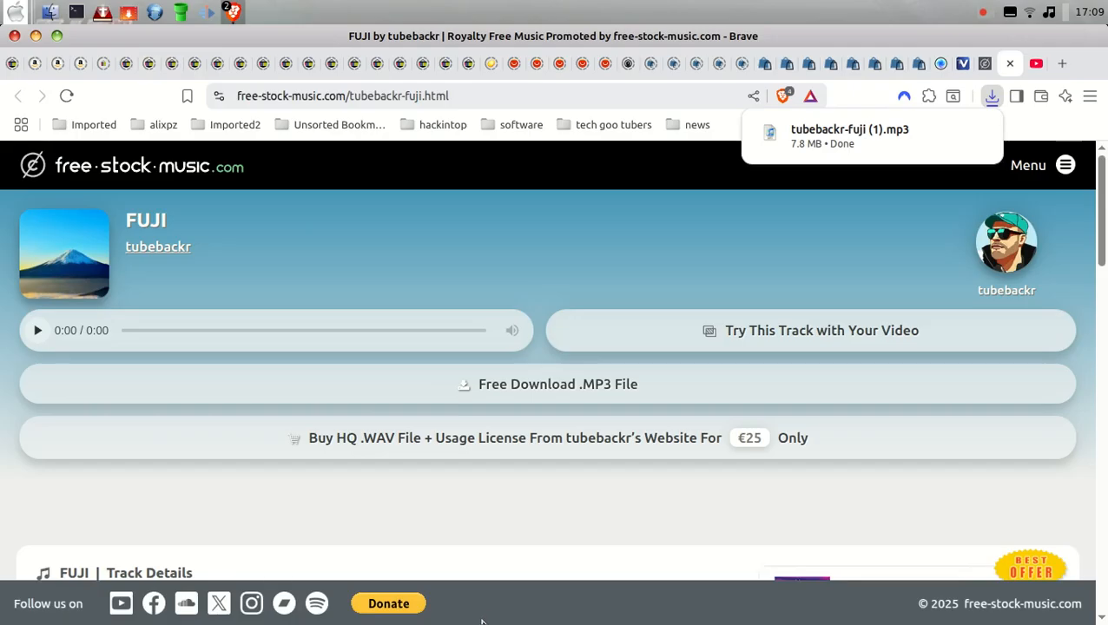
Step: Switch to Audacity and open tubebackr-fuji (1).mp3 from the Desktop
mouse_move(485, 619)
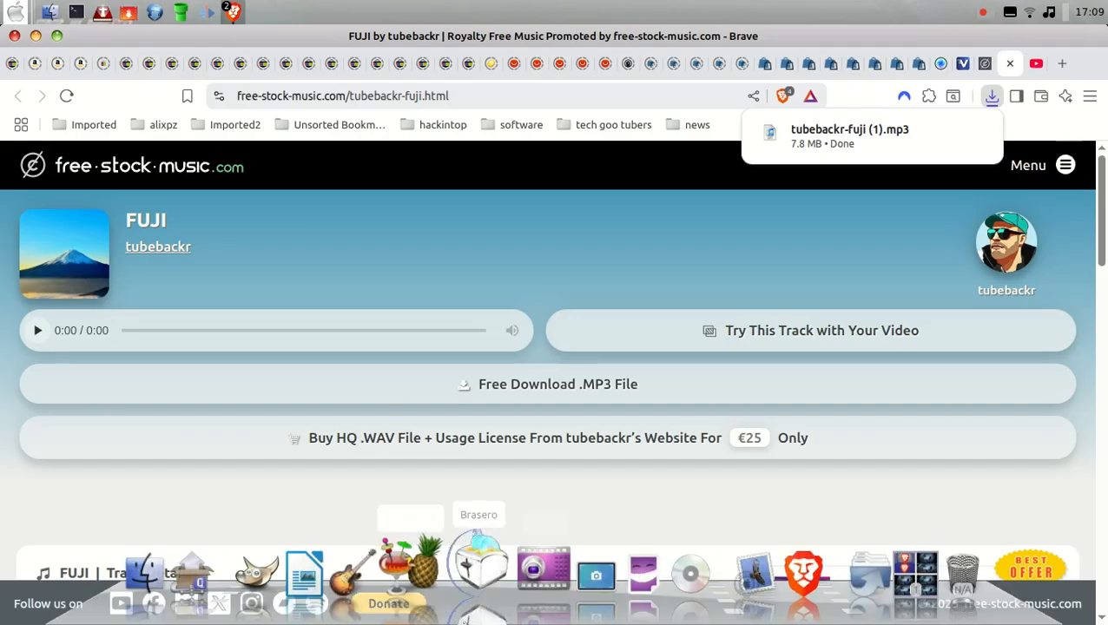
click(380, 566)
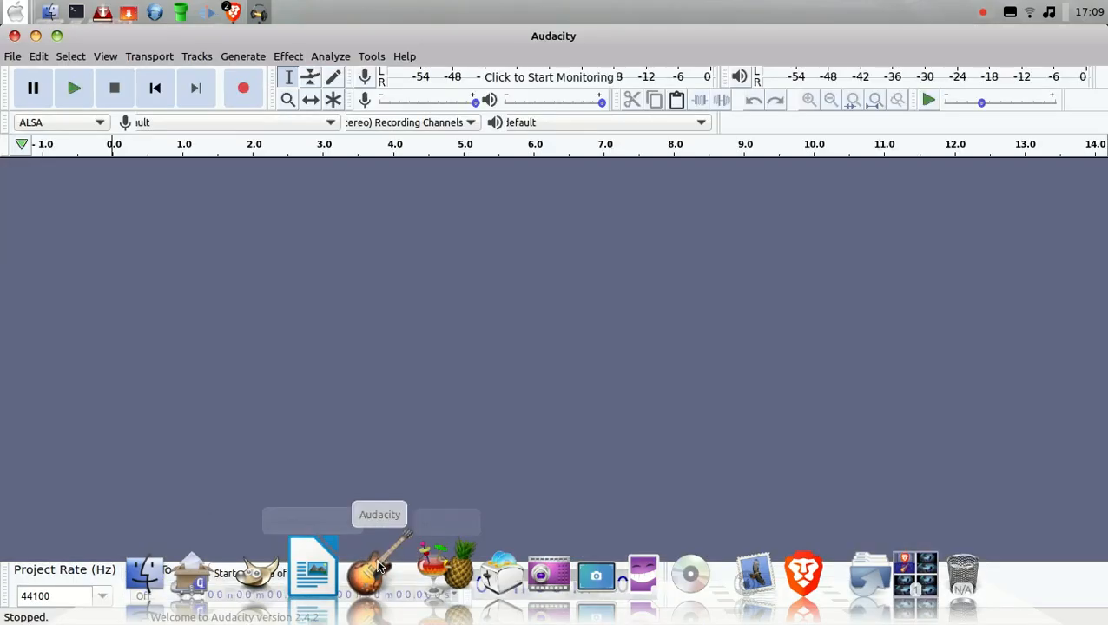
click(13, 56)
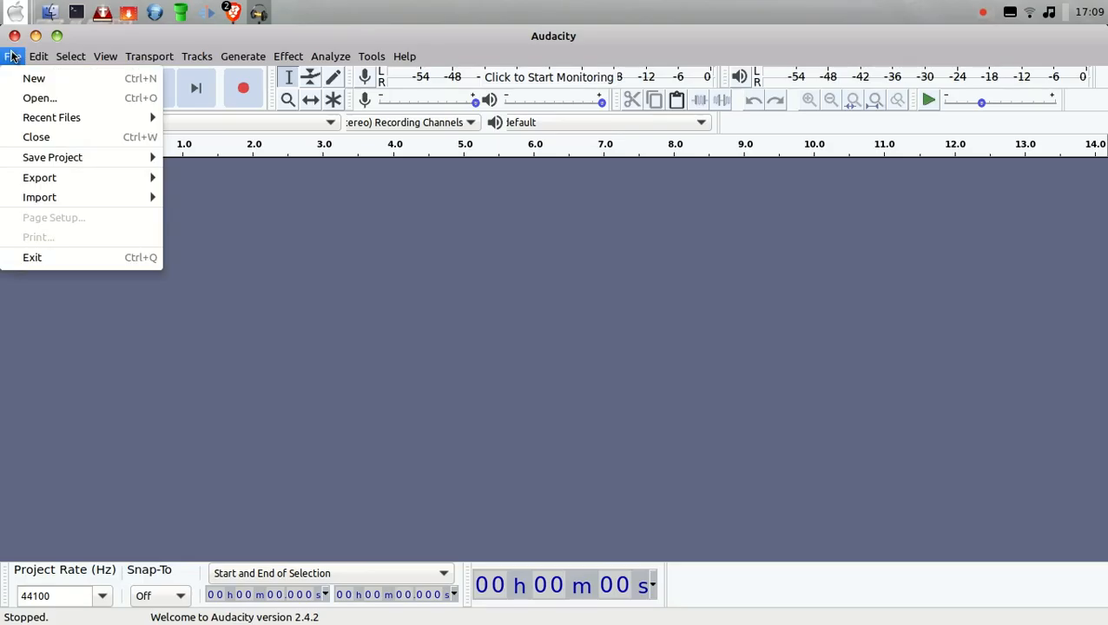
click(38, 98)
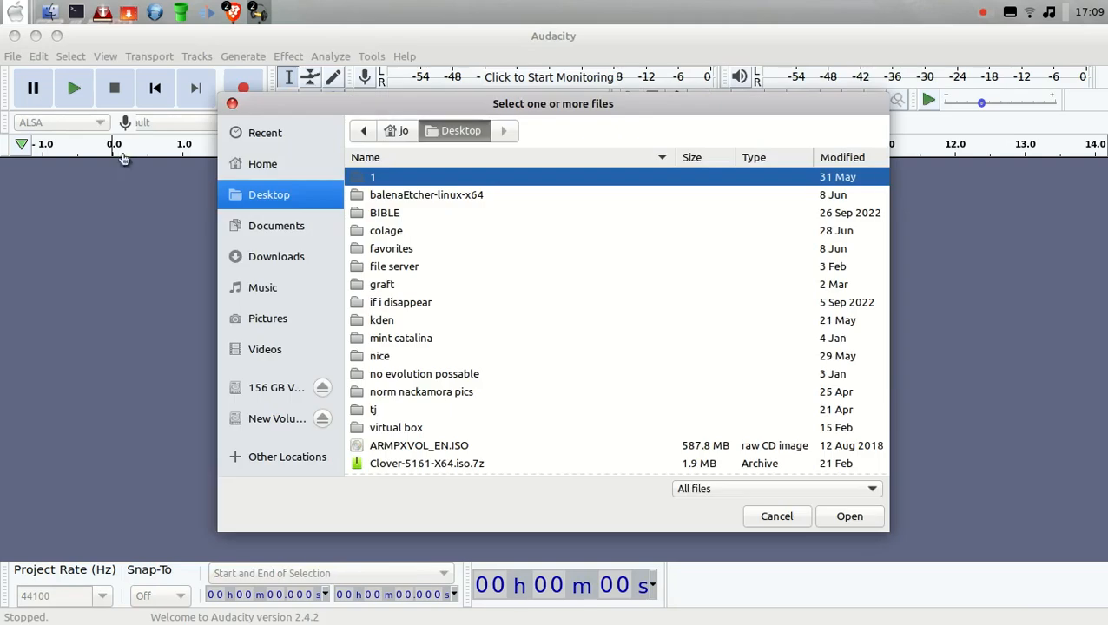
scroll(707, 417, down, 3)
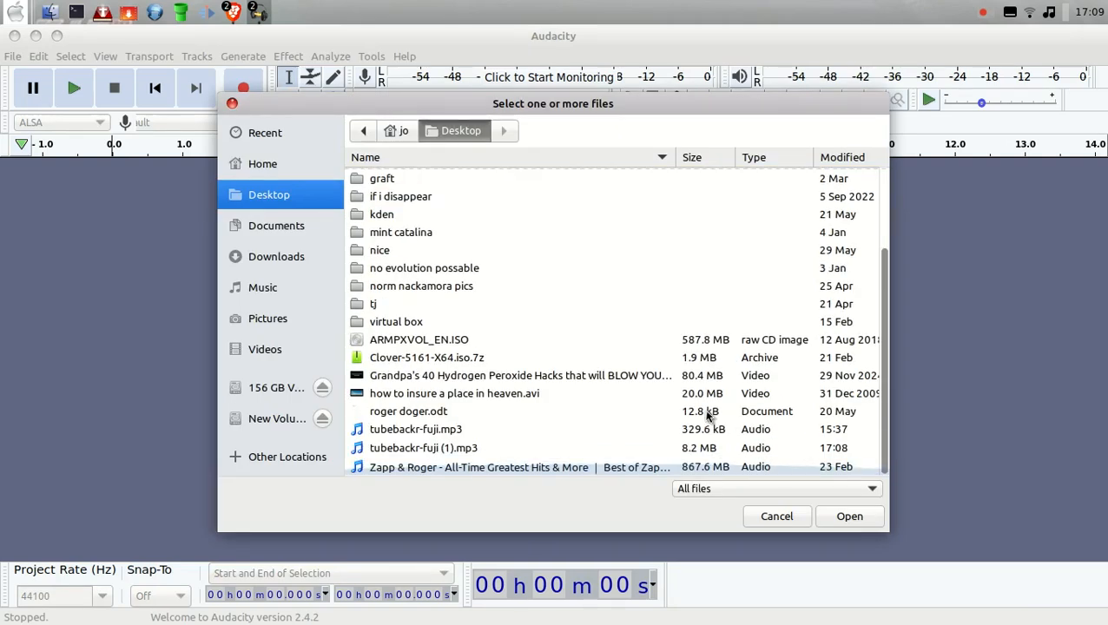
double_click(405, 447)
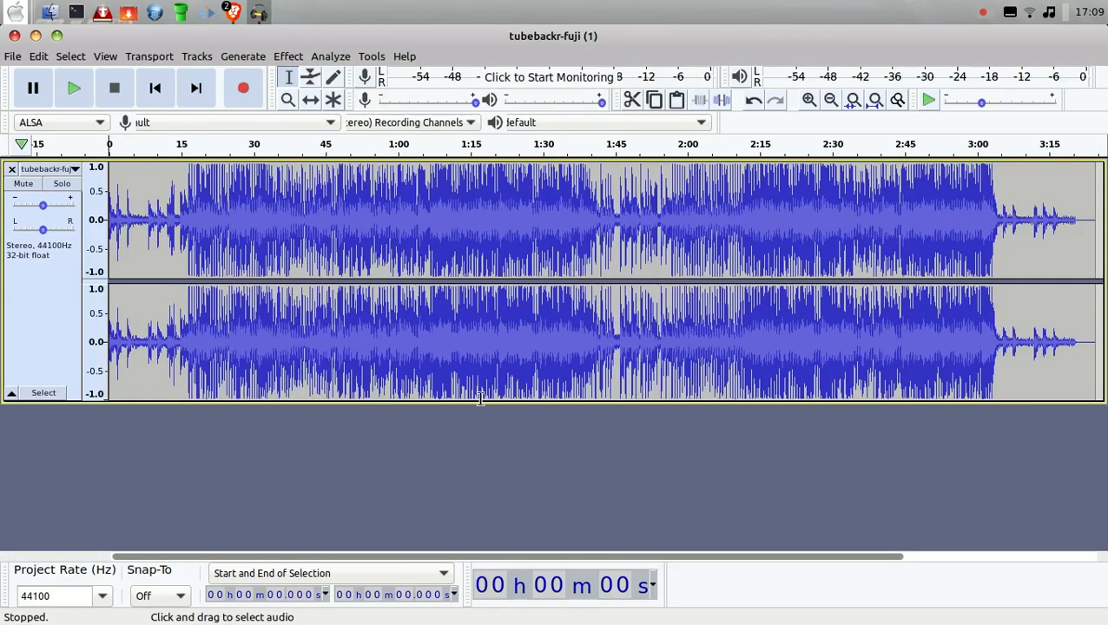
Step: Play the track, lower its gain slightly during playback, and stop it
click(73, 88)
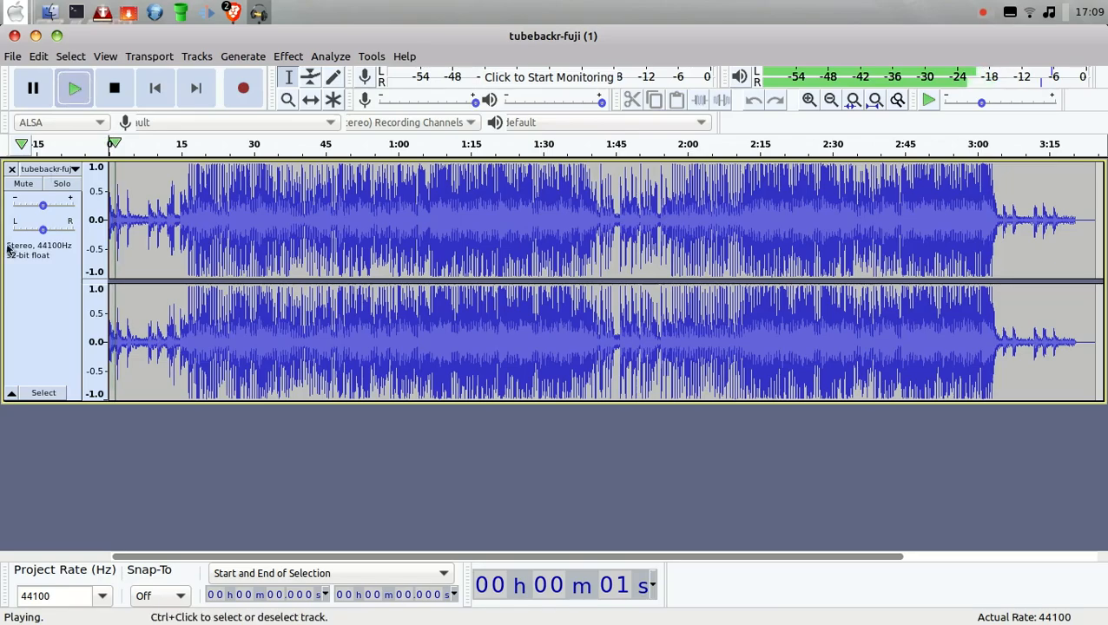
drag(41, 208, 27, 208)
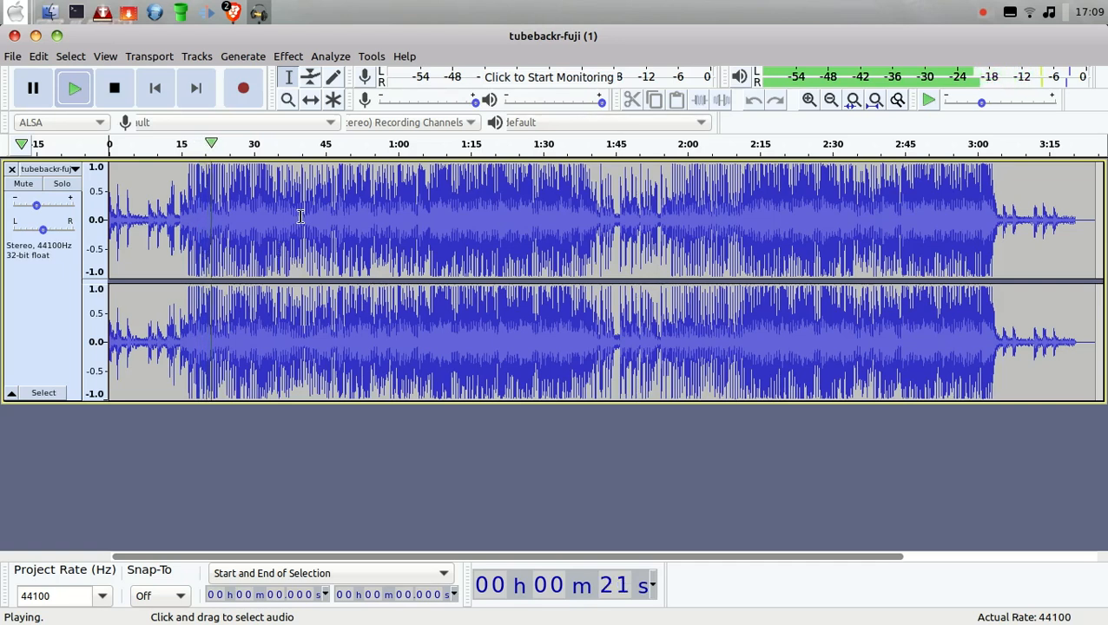
key(space)
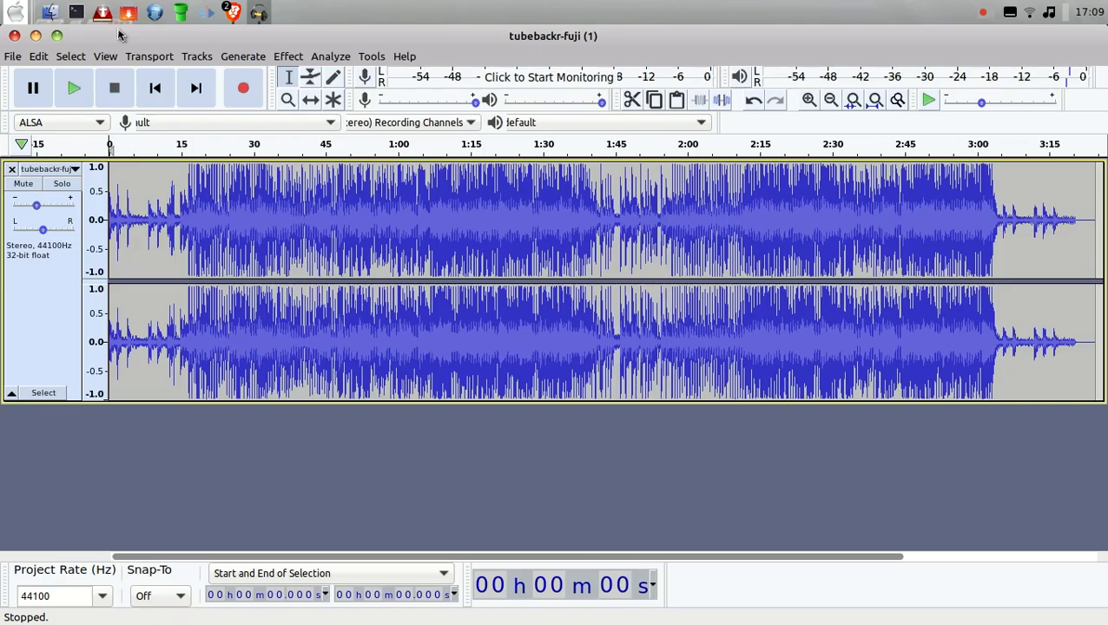
Step: Cut about the first 7 seconds from the beginning of the track
click(33, 91)
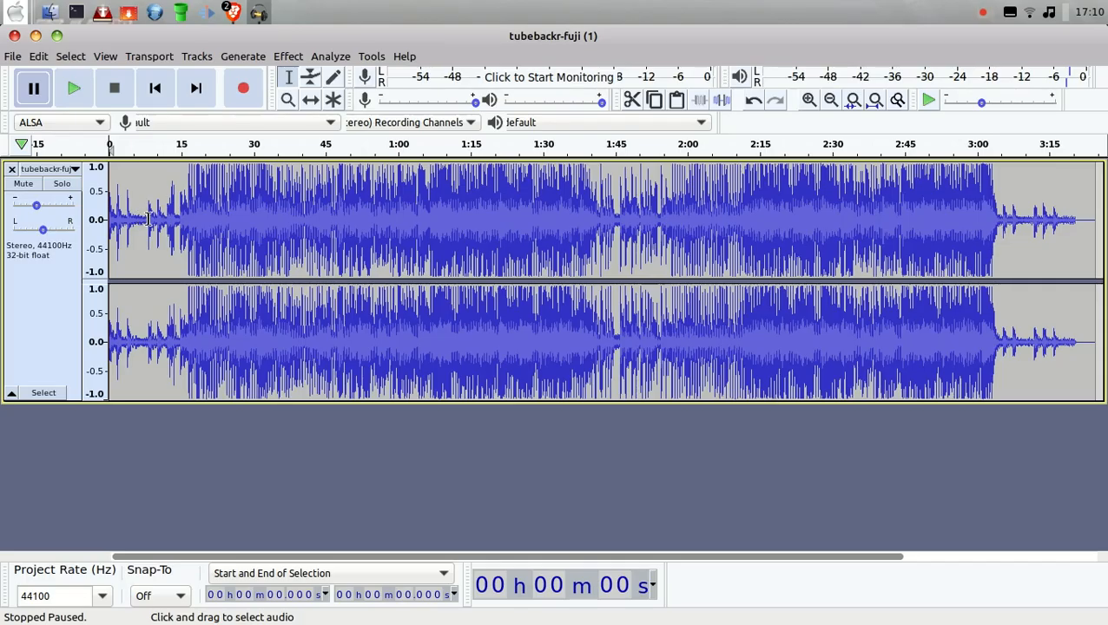
drag(142, 219, 109, 219)
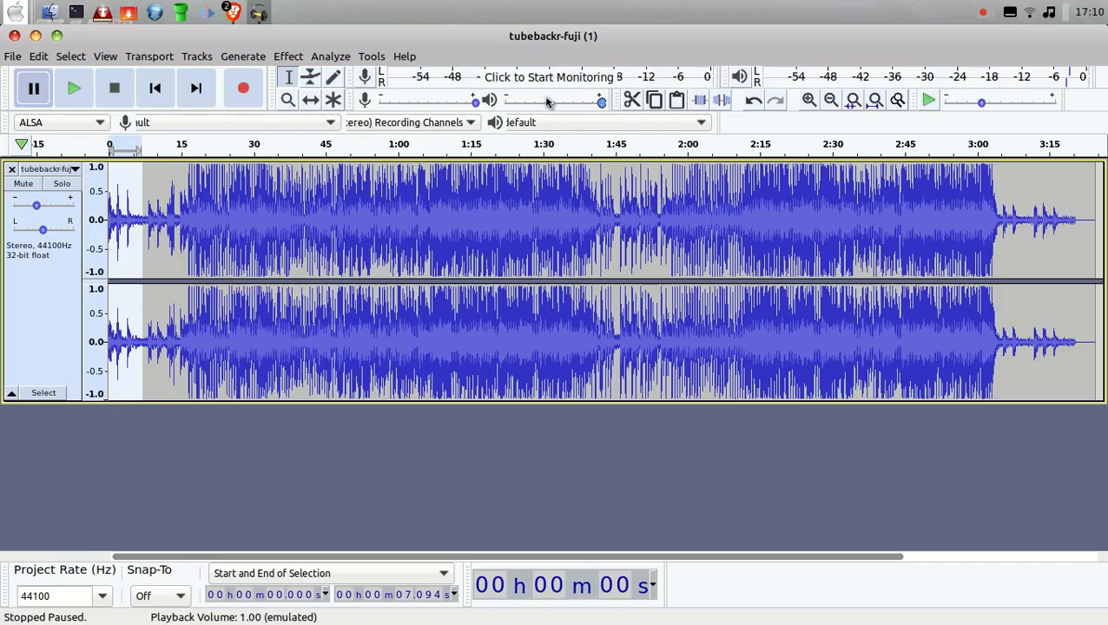
click(633, 99)
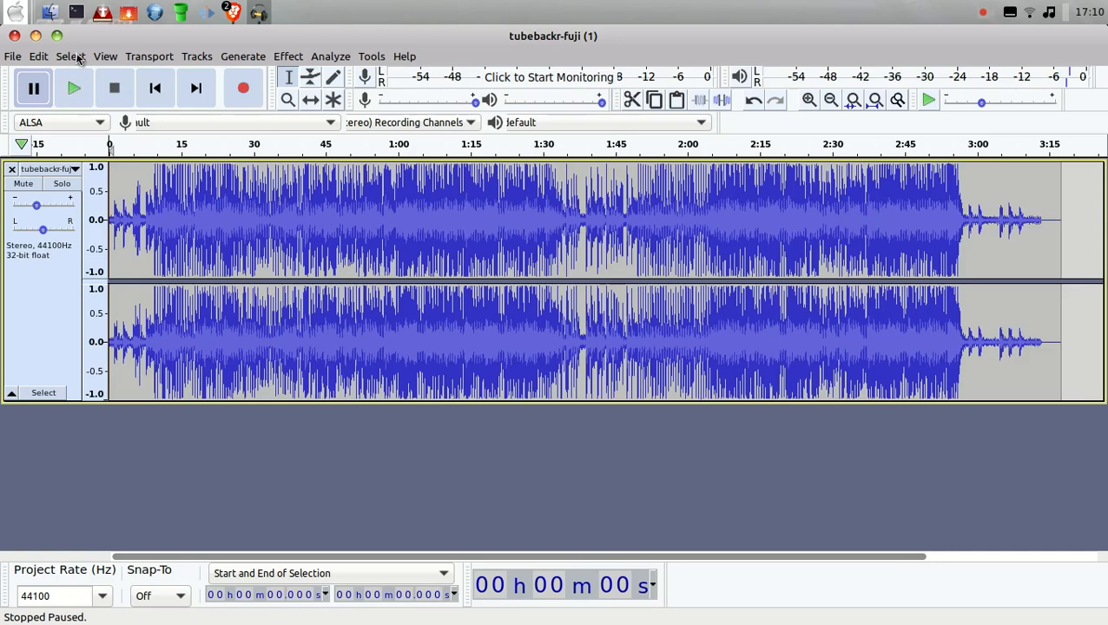
click(48, 57)
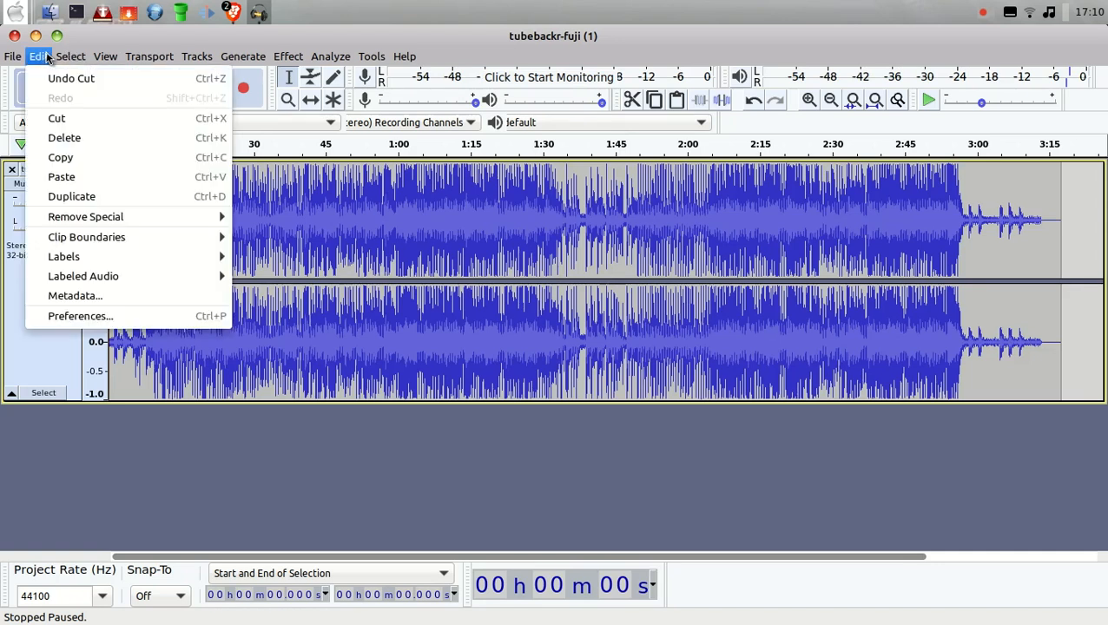
click(198, 55)
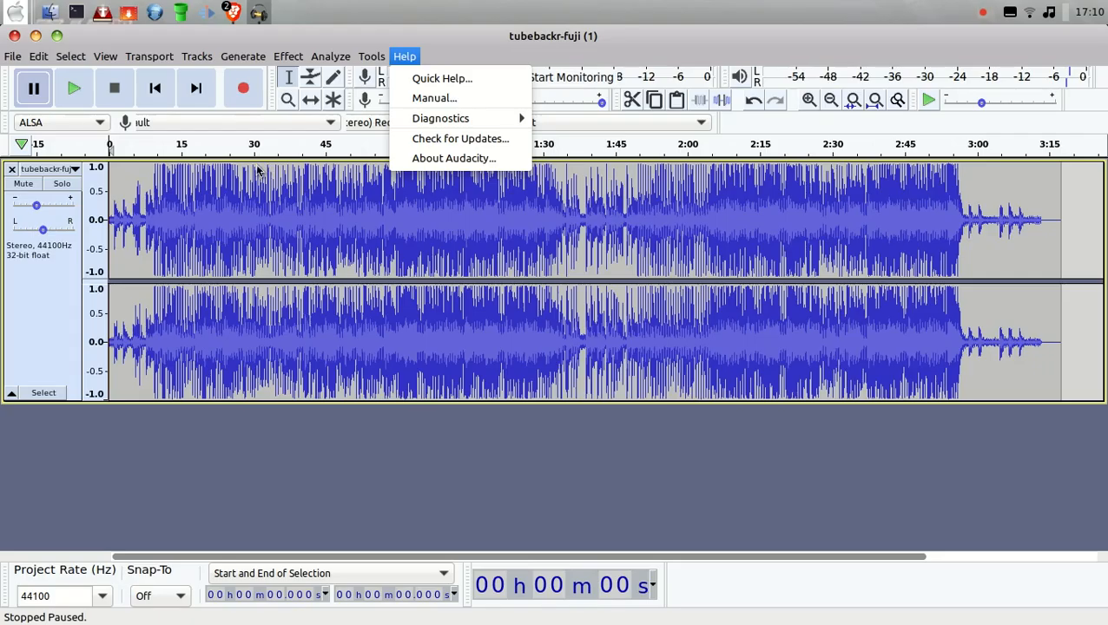
click(451, 191)
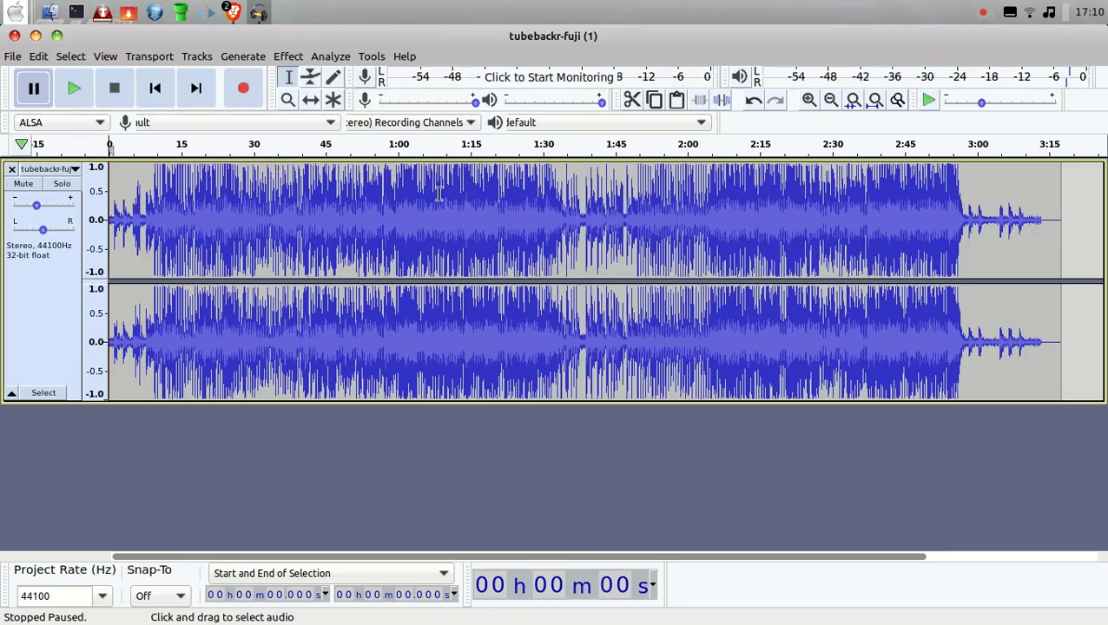
Step: Cut everything from about 35.6 seconds to the end of the track
click(254, 206)
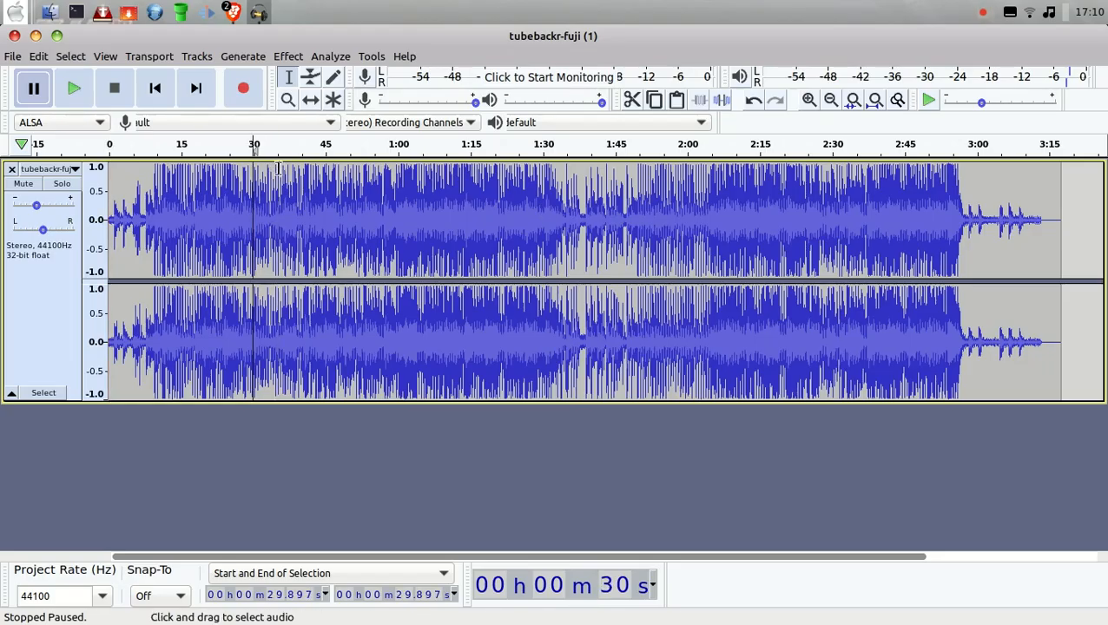
drag(279, 181, 1086, 251)
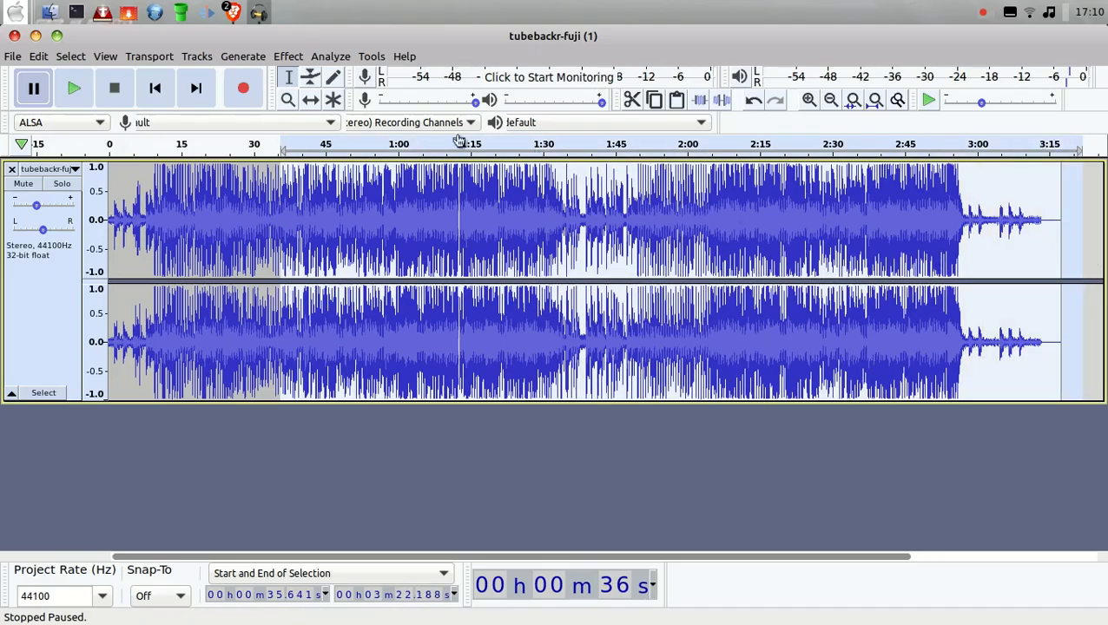
click(632, 99)
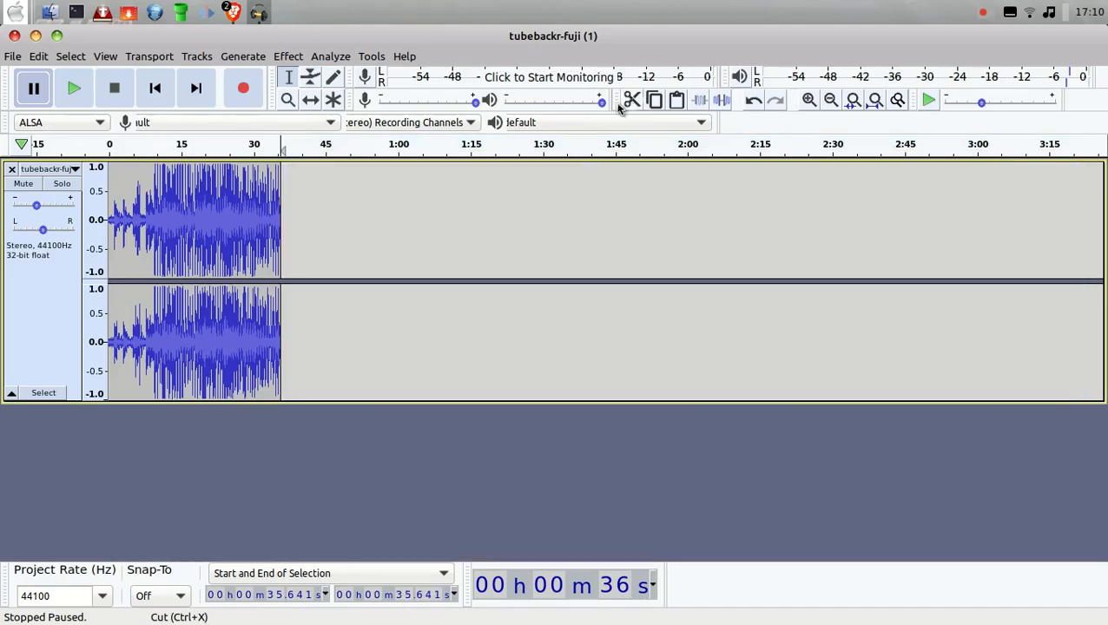
Step: Select from the start to about 43 seconds, covering all remaining audio, and zoom the timeline to that selection
click(105, 57)
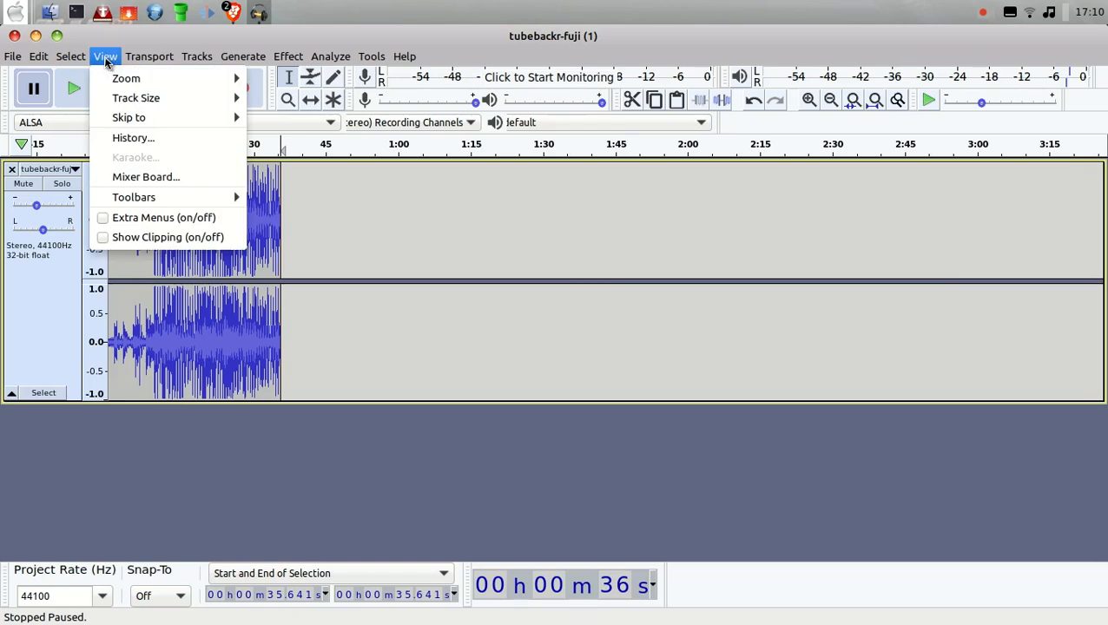
mouse_move(105, 80)
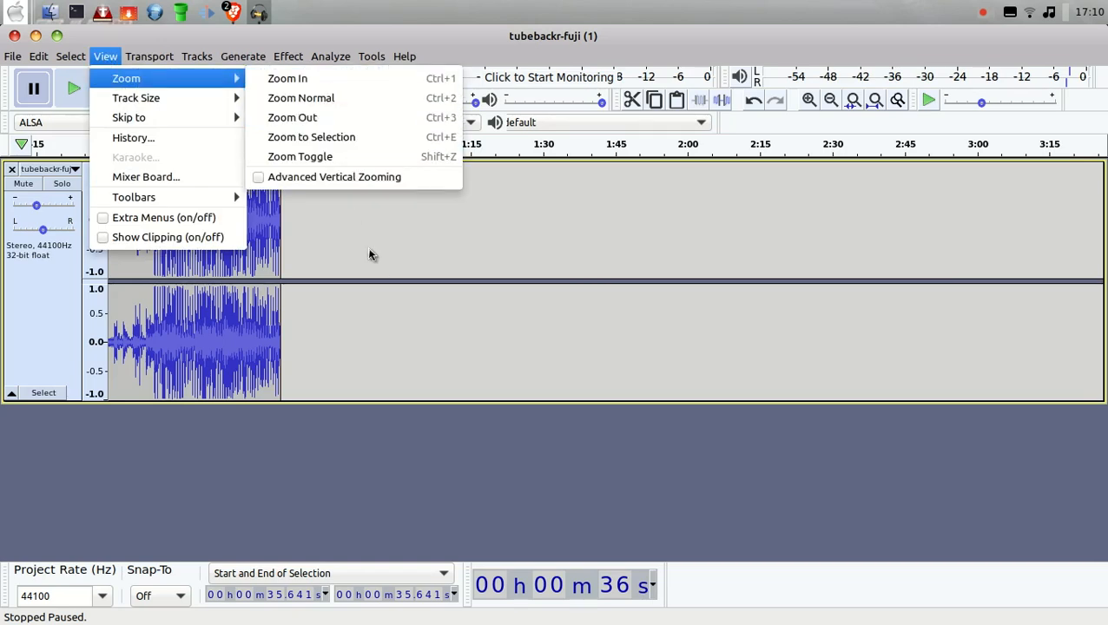
click(324, 233)
drag(317, 218, 97, 202)
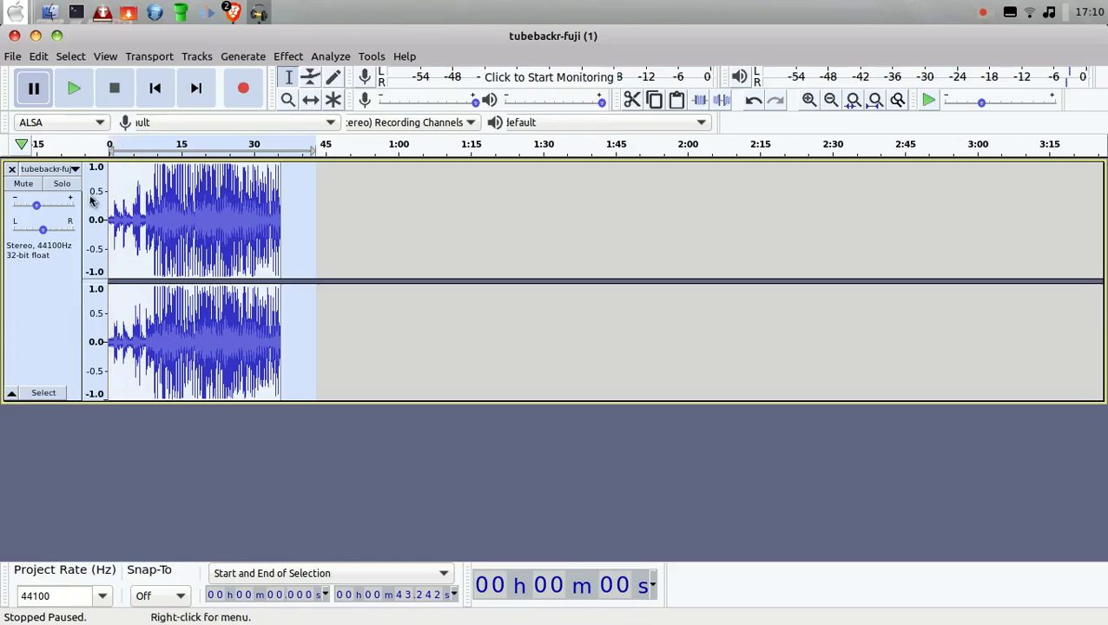
click(103, 57)
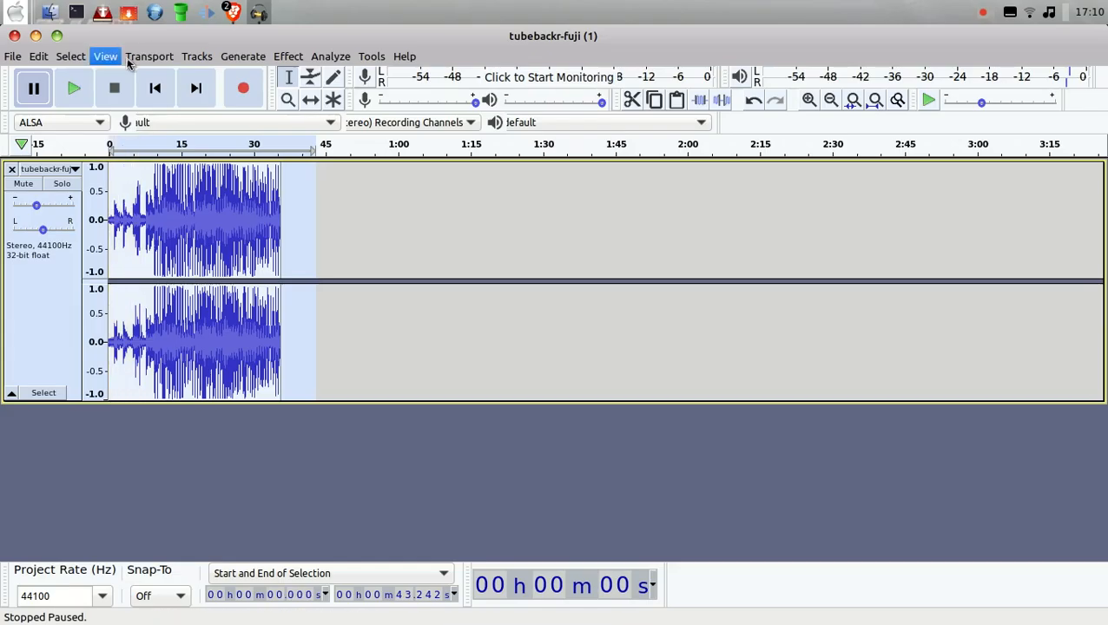
mouse_move(122, 79)
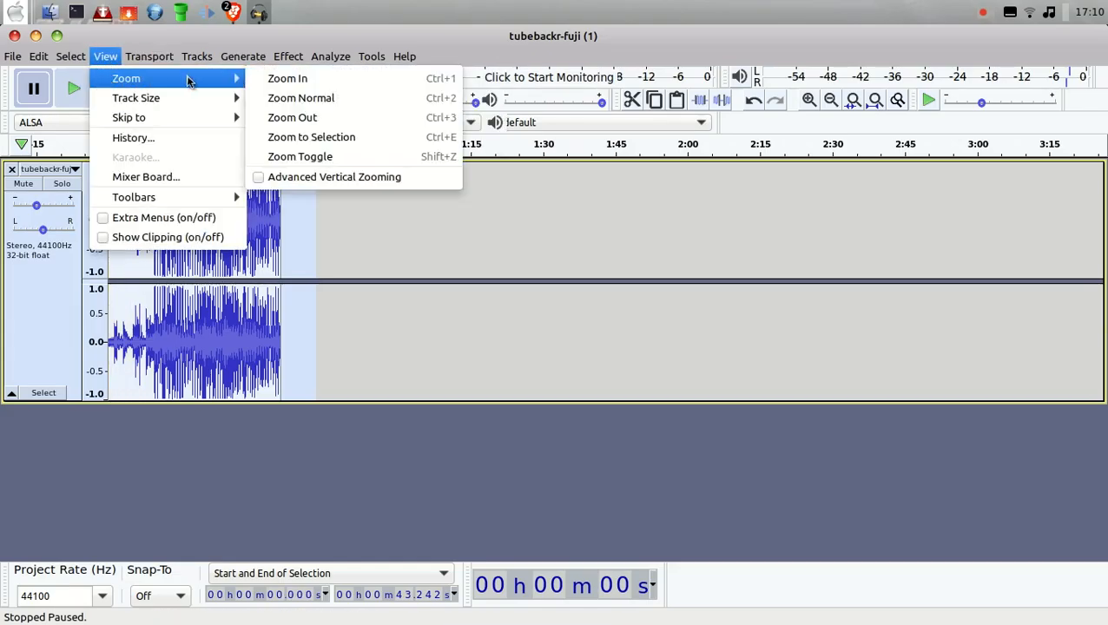
click(295, 139)
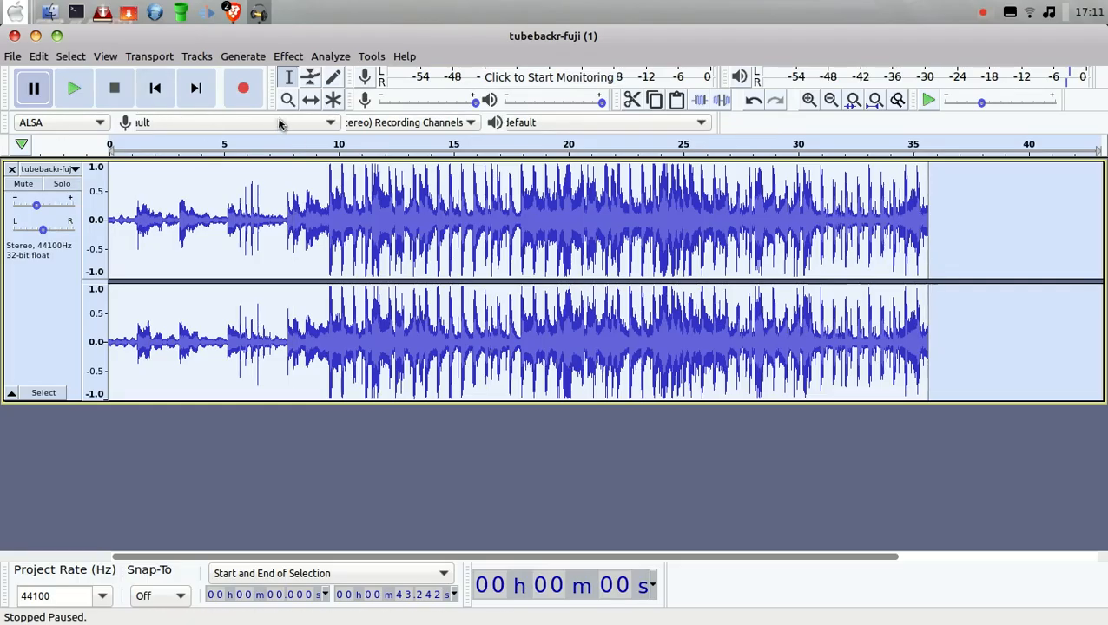
Step: Play the trimmed track from the beginning to listen to its quiet intro, and stop playback
click(154, 90)
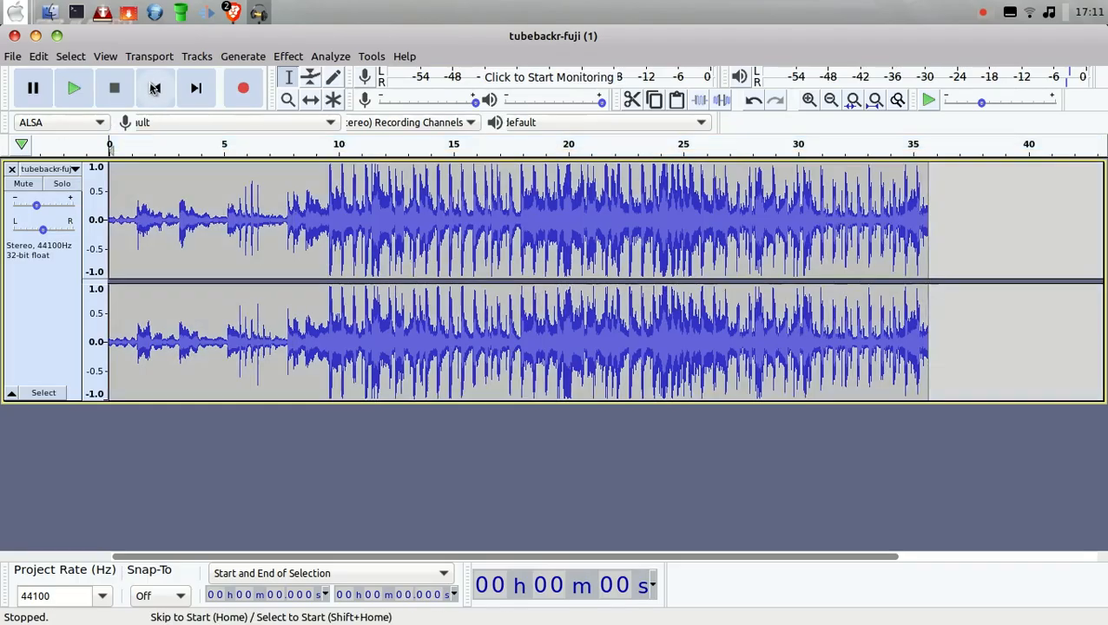
click(73, 91)
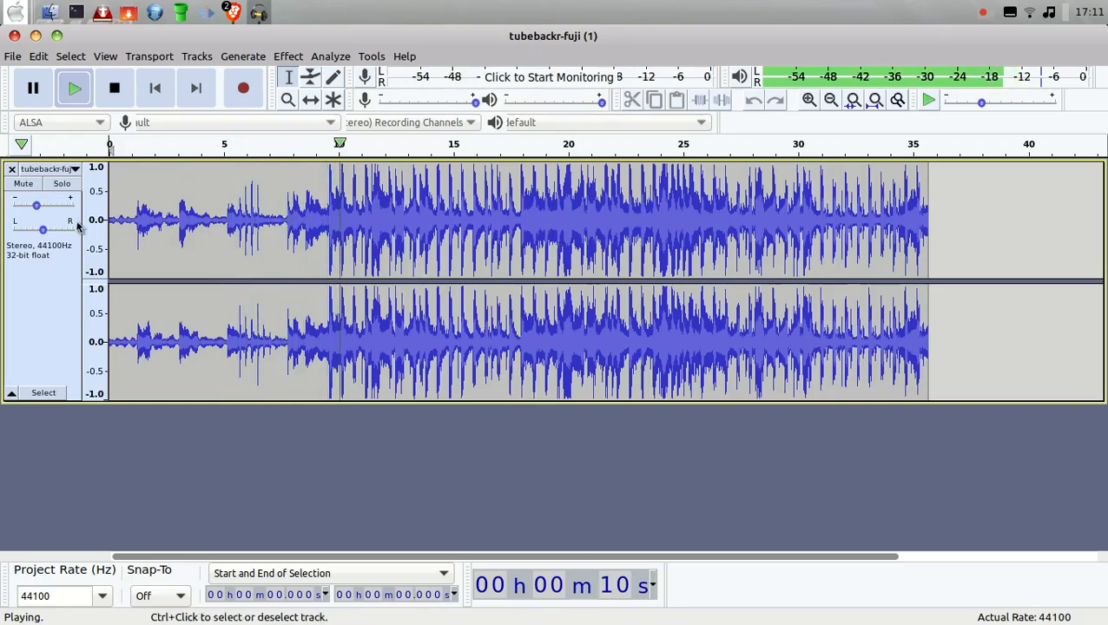
click(114, 90)
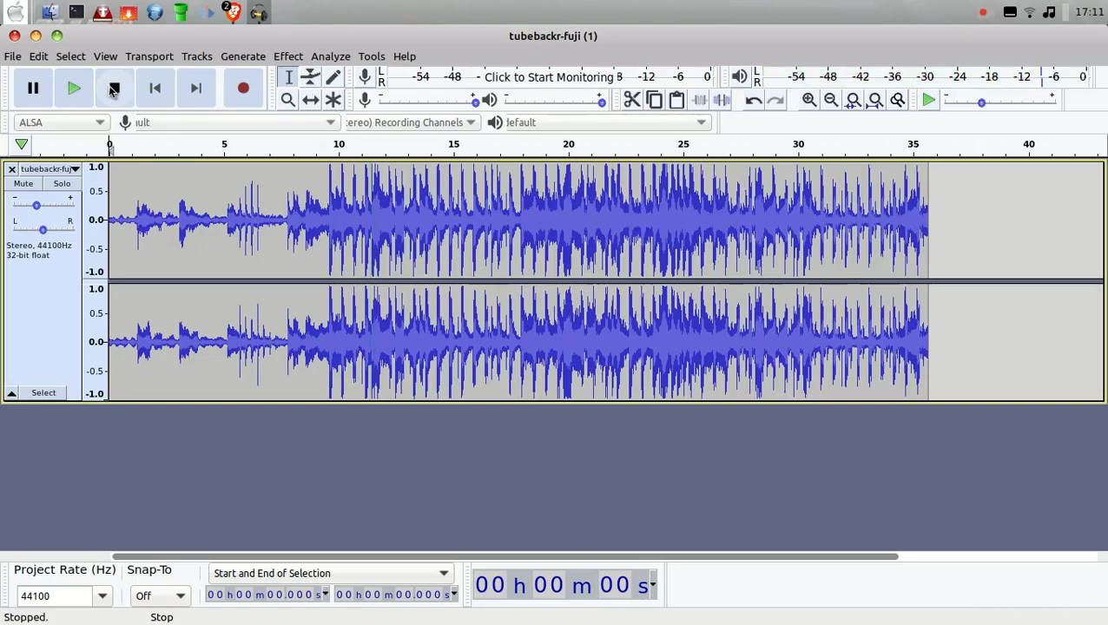
Step: Apply a Fade In to the first 7.7 seconds or so of the track
click(285, 178)
drag(225, 178, 108, 189)
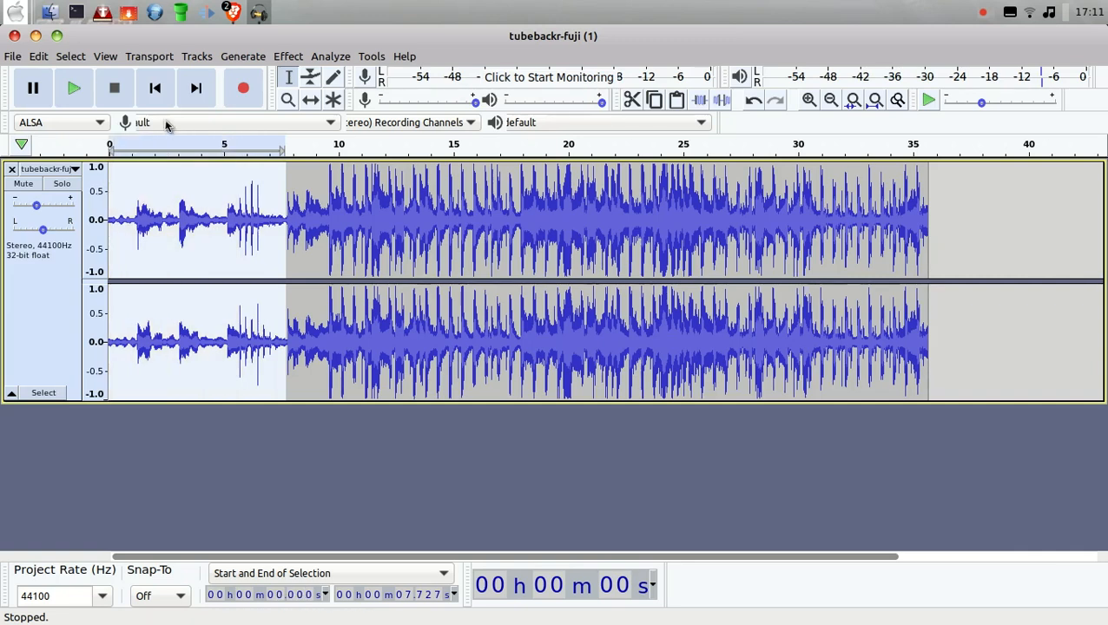
click(290, 56)
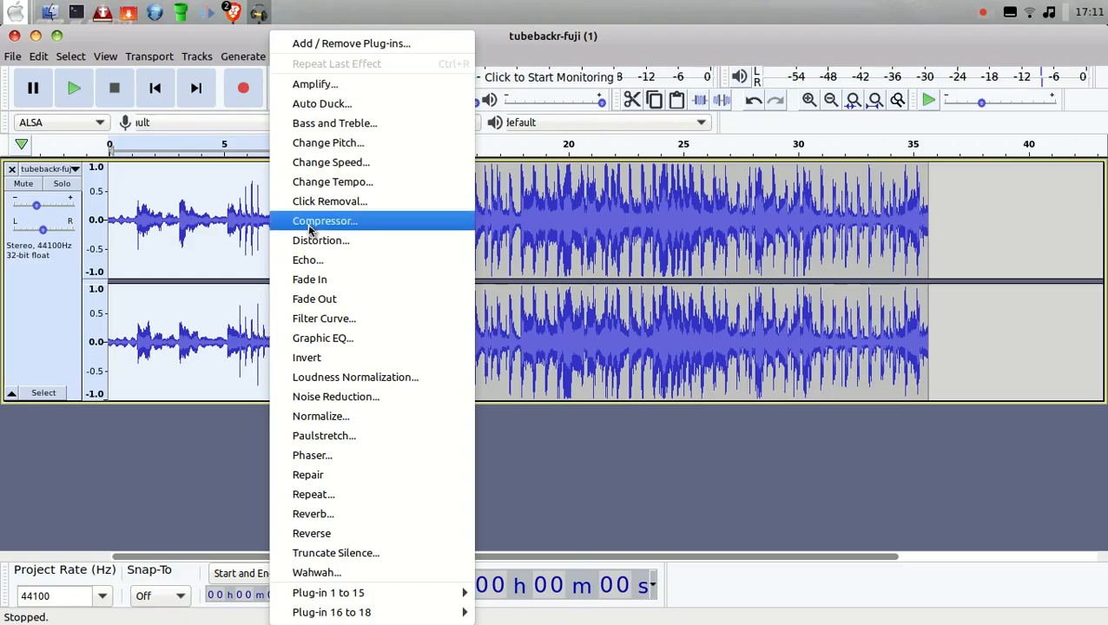
click(320, 279)
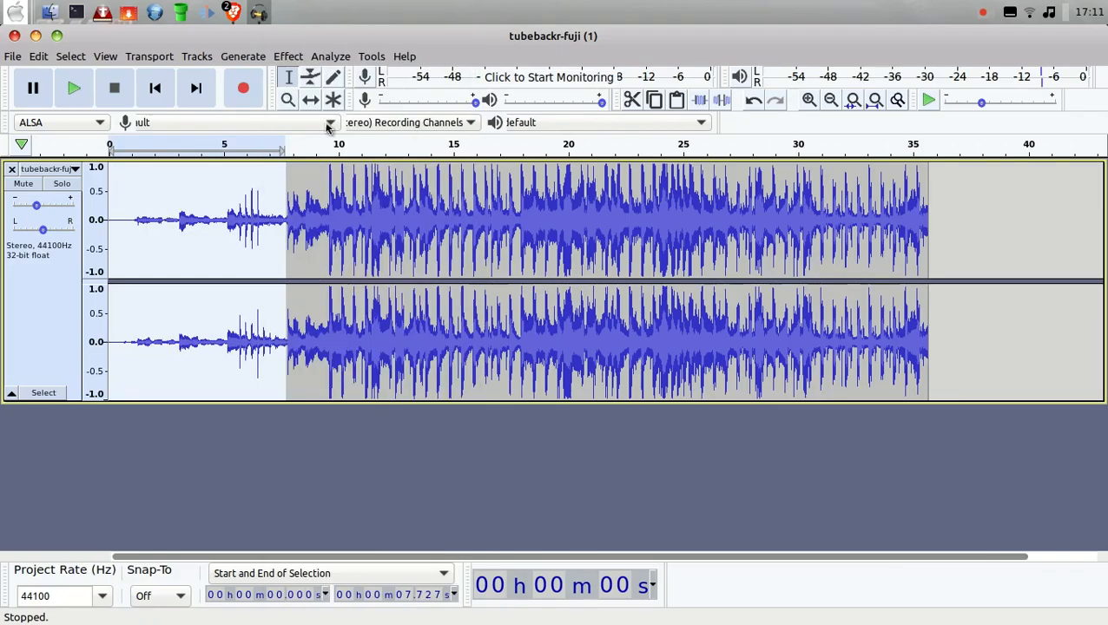
Step: Play the track from the start to check the faded-in opening, and stop playback
click(155, 88)
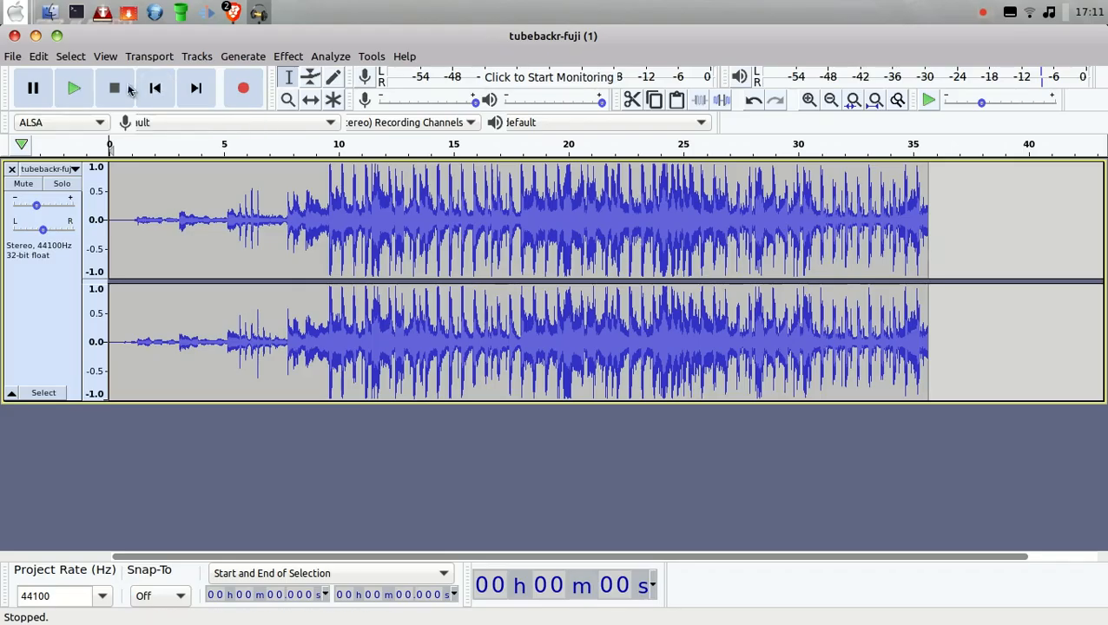
click(74, 90)
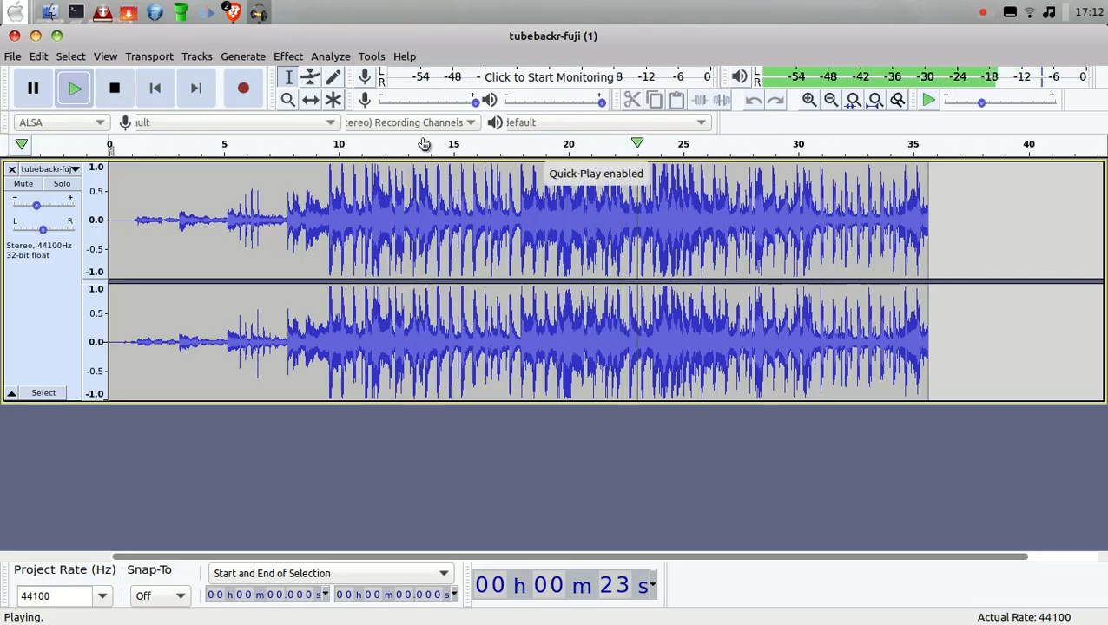
click(131, 89)
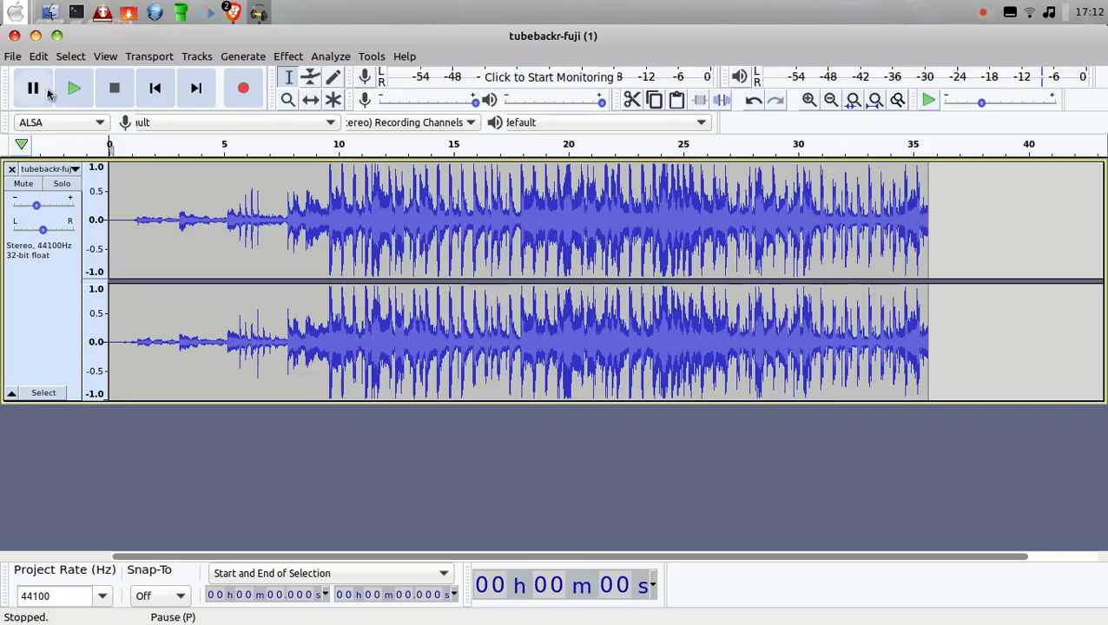
Step: Play the track from about 23.4 seconds and again from about 22.5 seconds to find a suitable ending point, pausing each time
click(647, 181)
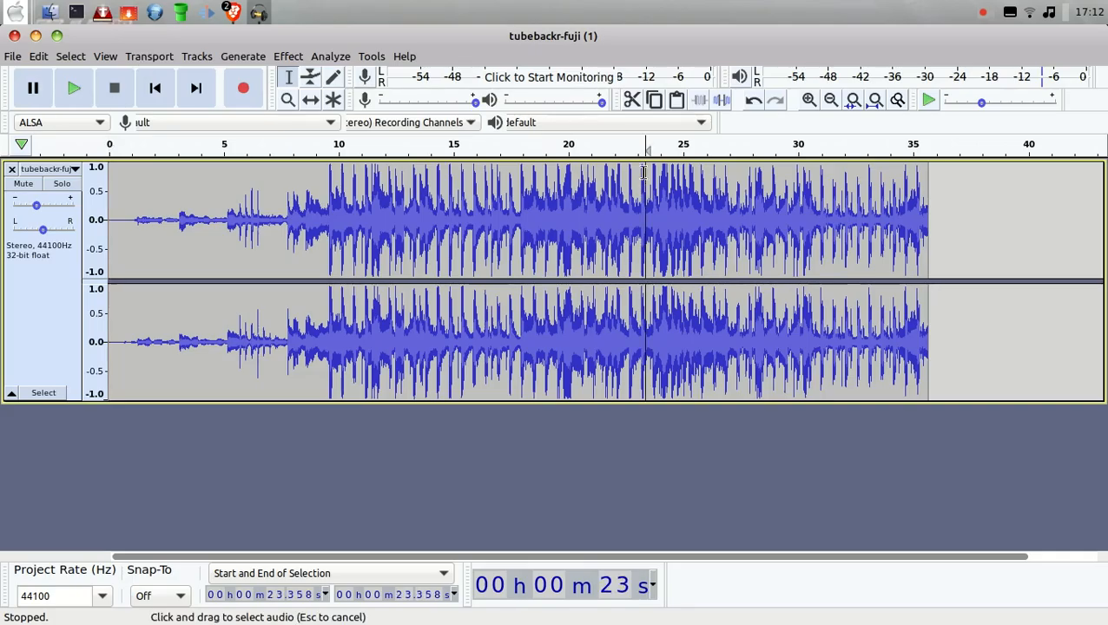
click(75, 92)
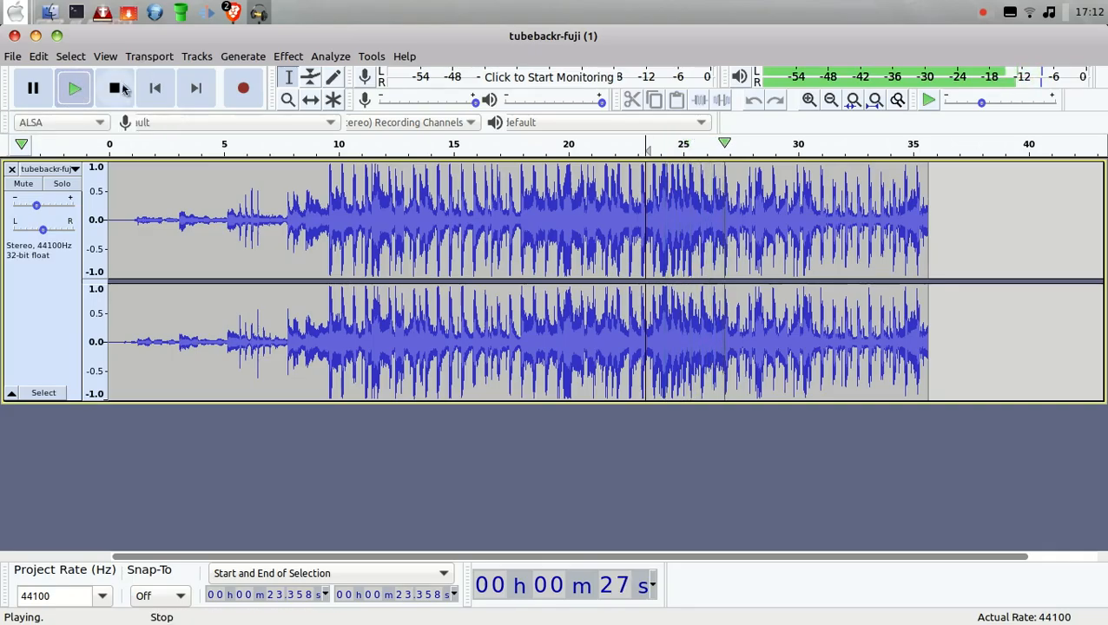
click(37, 89)
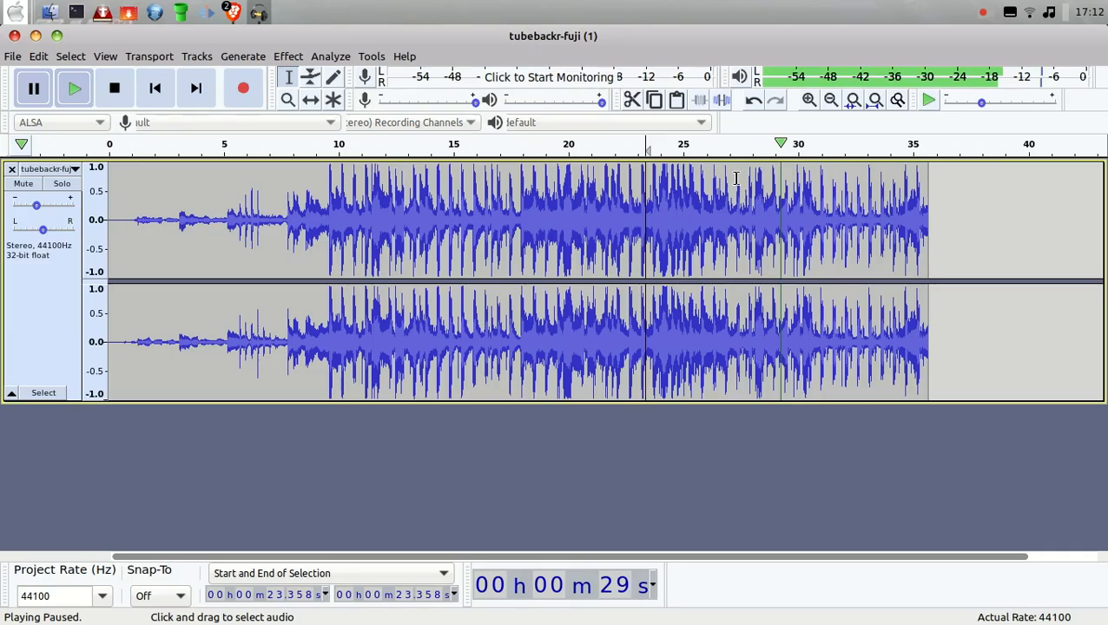
drag(737, 178, 965, 218)
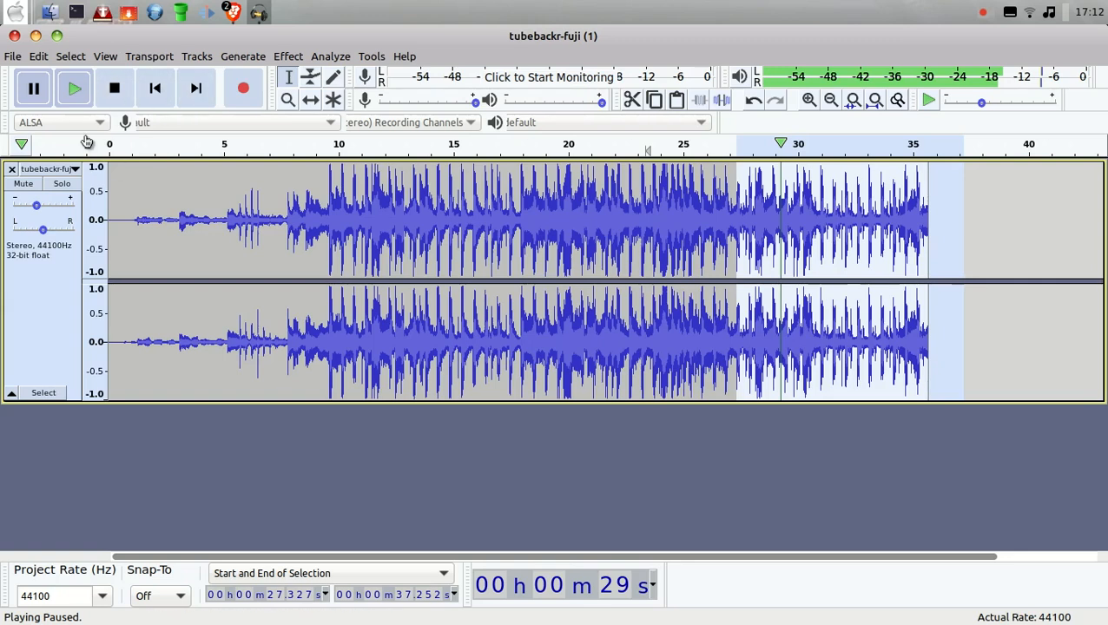
click(1002, 264)
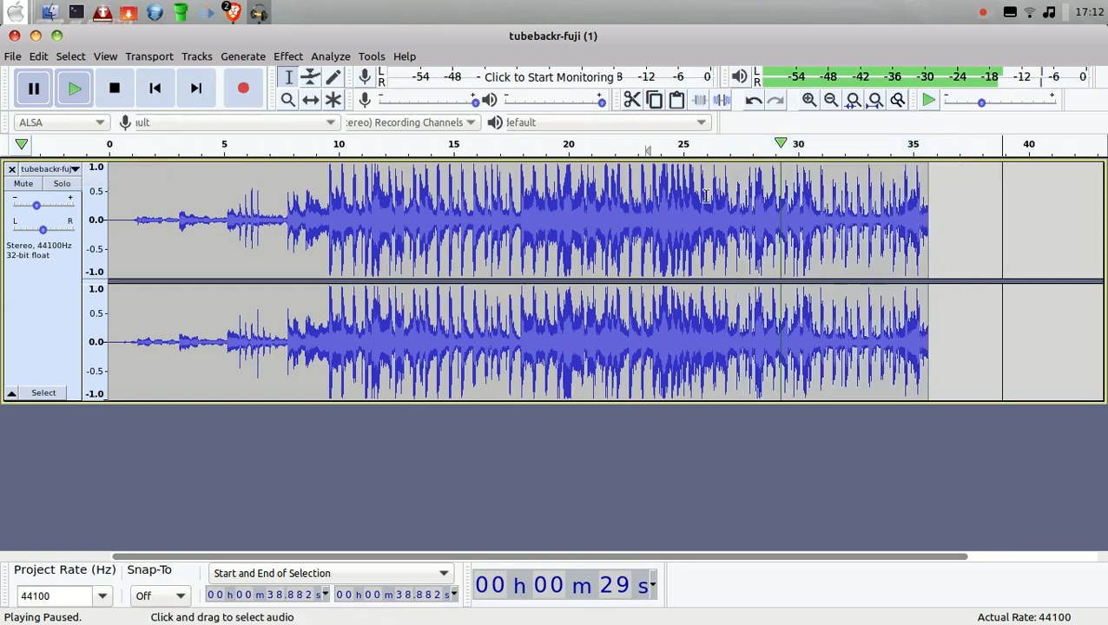
click(625, 178)
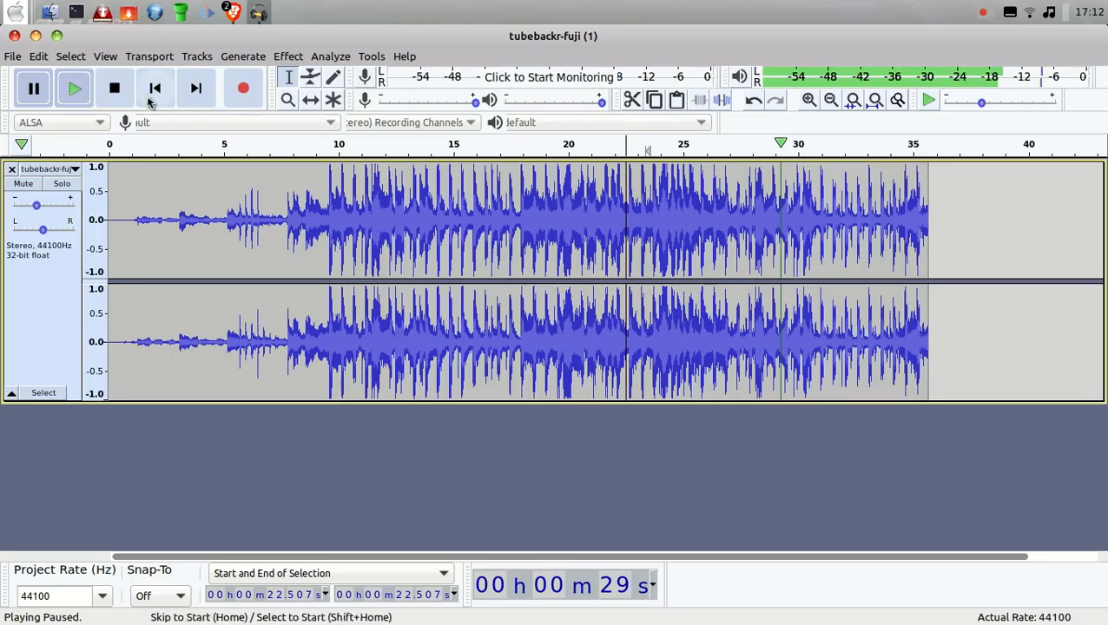
click(79, 91)
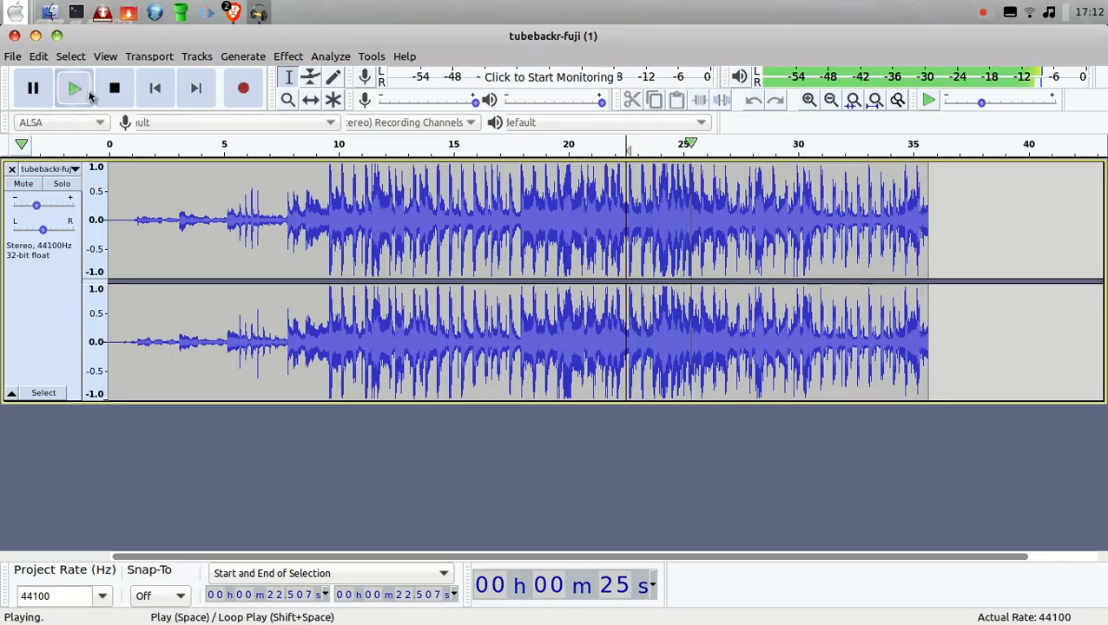
click(48, 97)
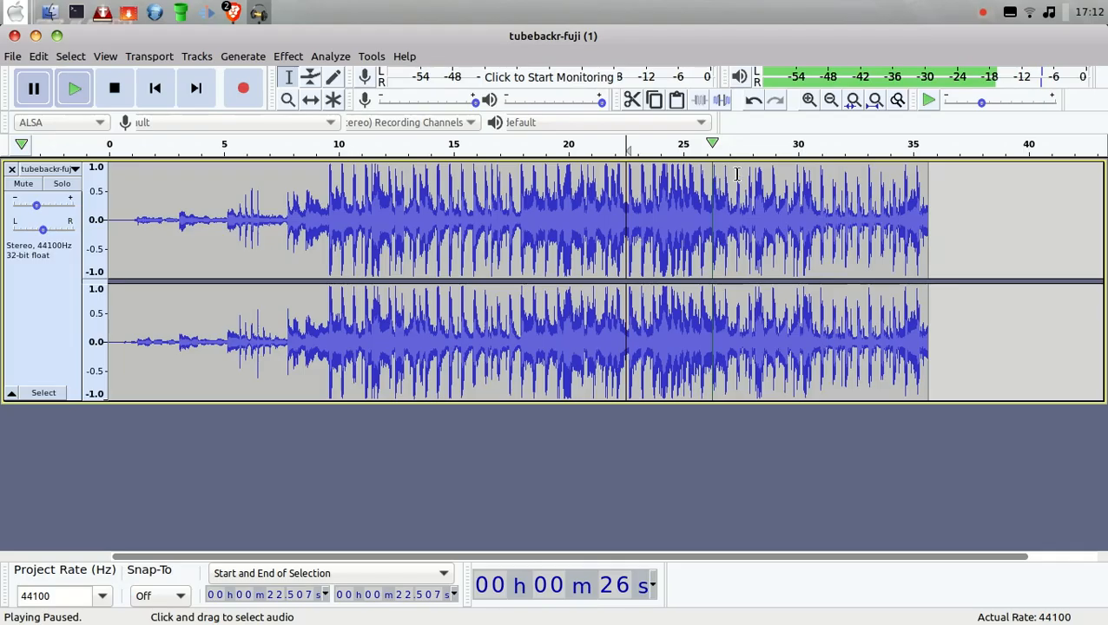
Step: Cut everything from about 29.7 seconds to the end of the track
drag(790, 172, 950, 202)
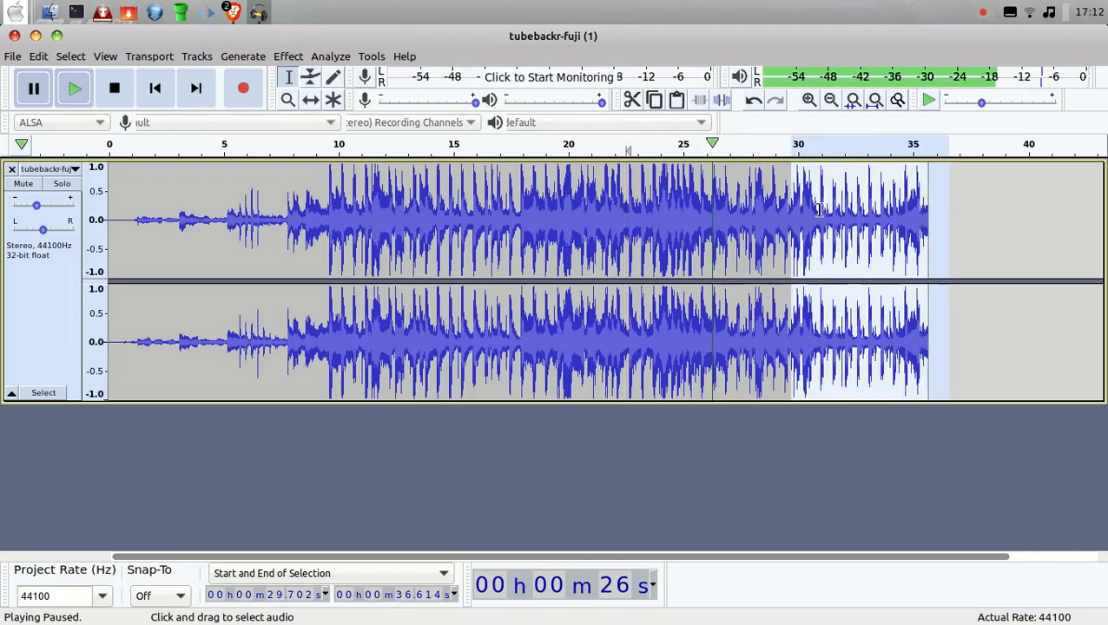
click(38, 56)
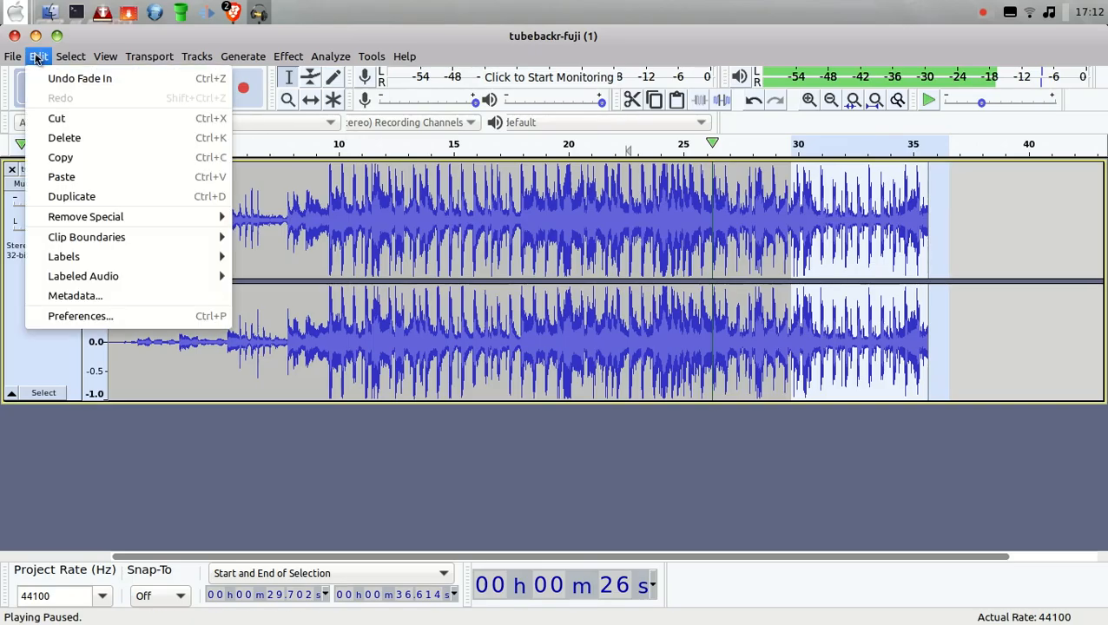
click(58, 119)
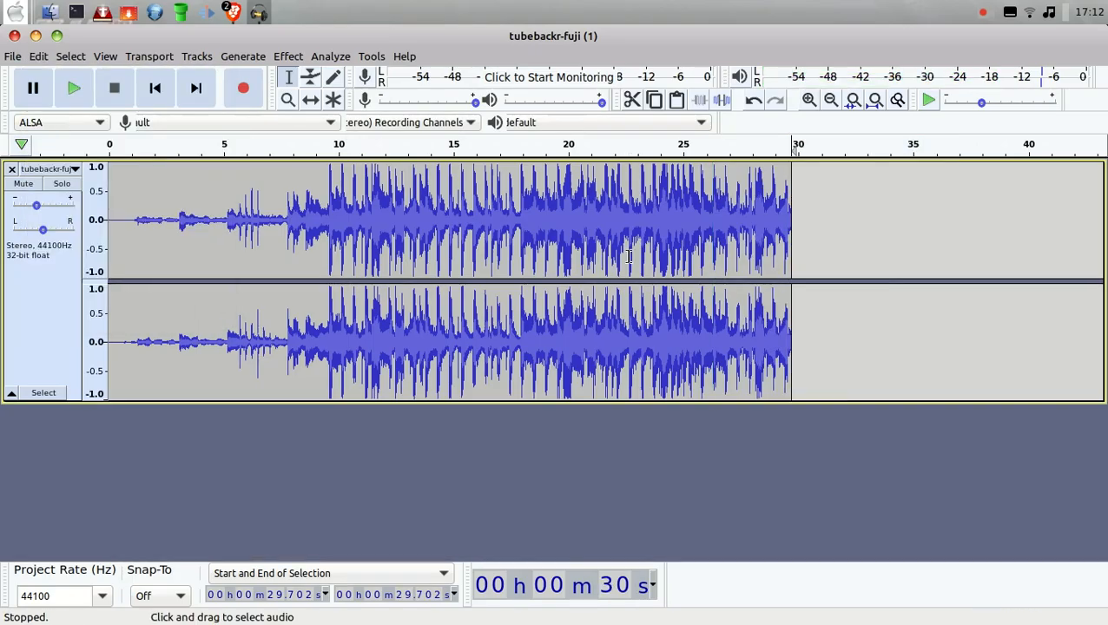
Step: Apply a Fade Out from about 25.4 seconds to the end of the track, and play the whole clip from the start
drag(692, 172, 792, 193)
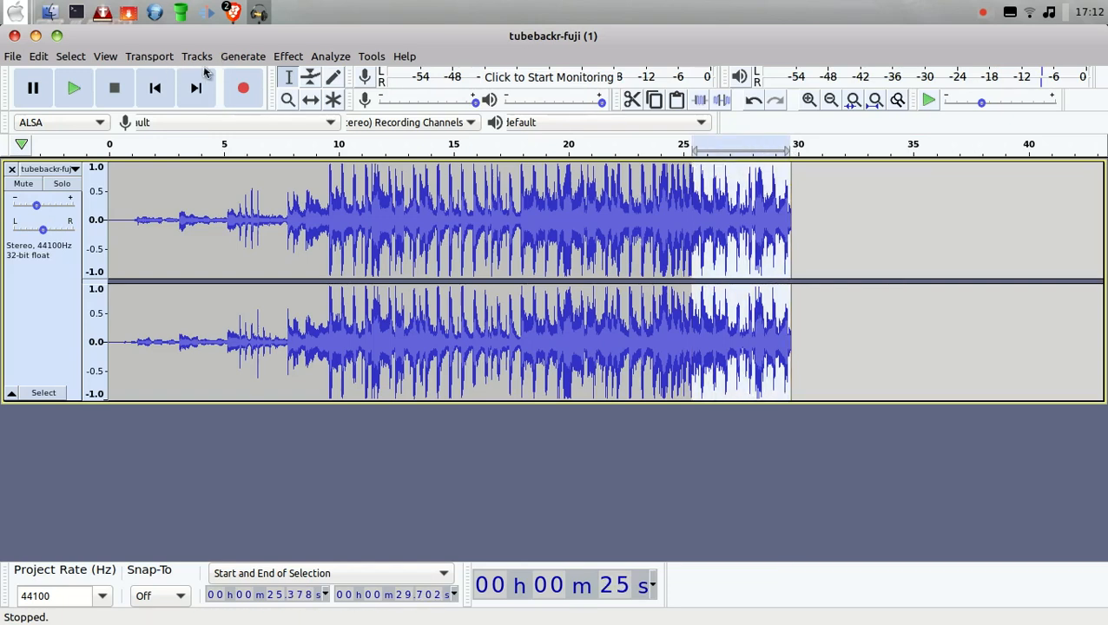
click(278, 59)
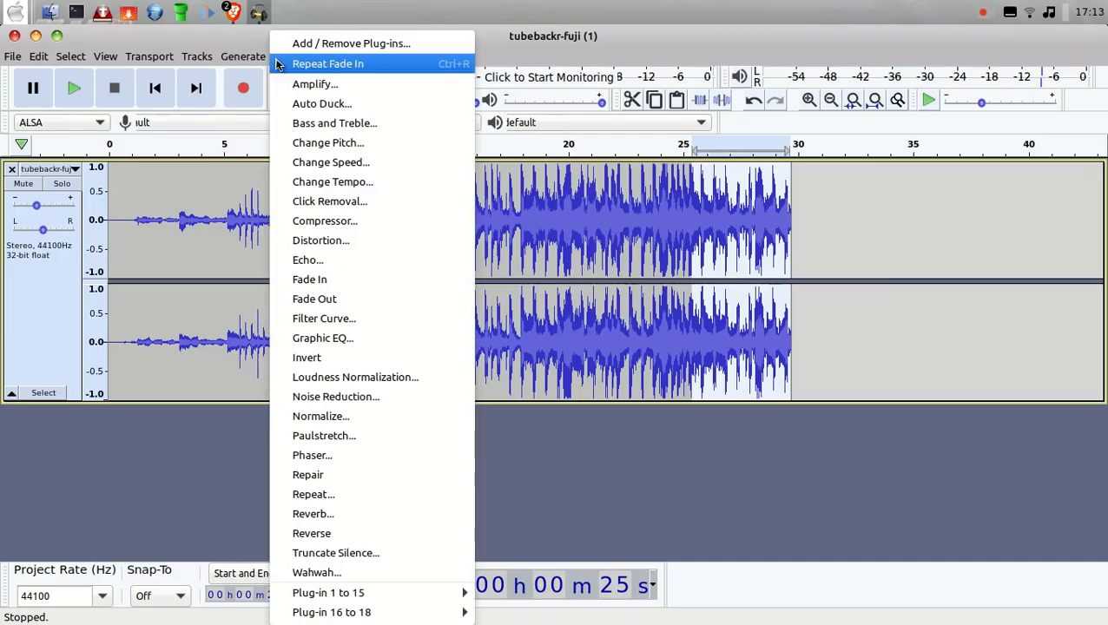
click(328, 299)
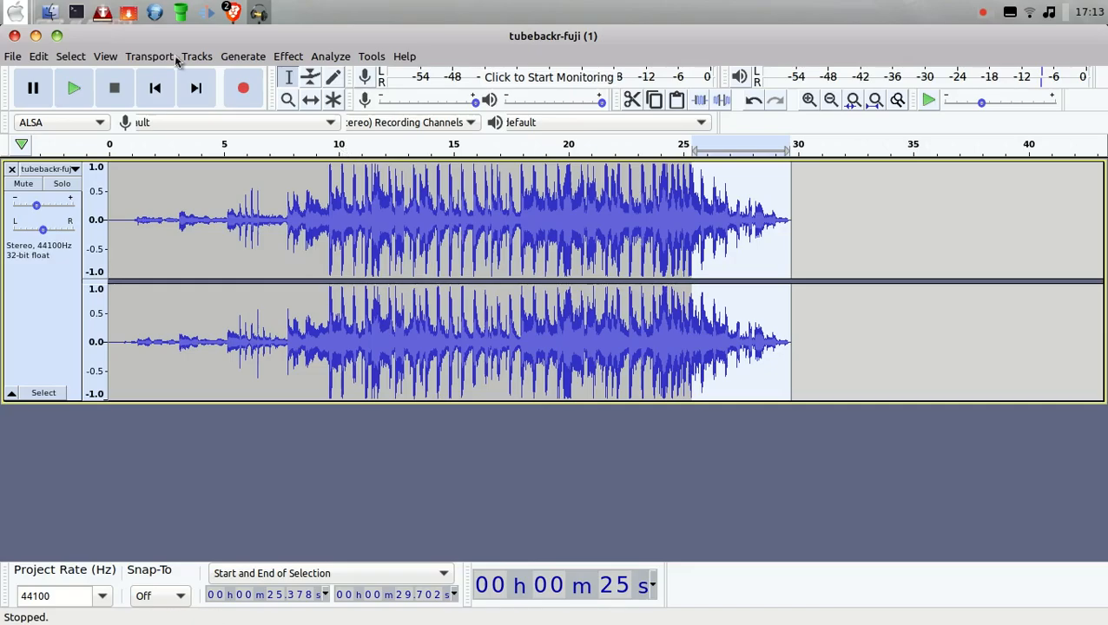
click(153, 88)
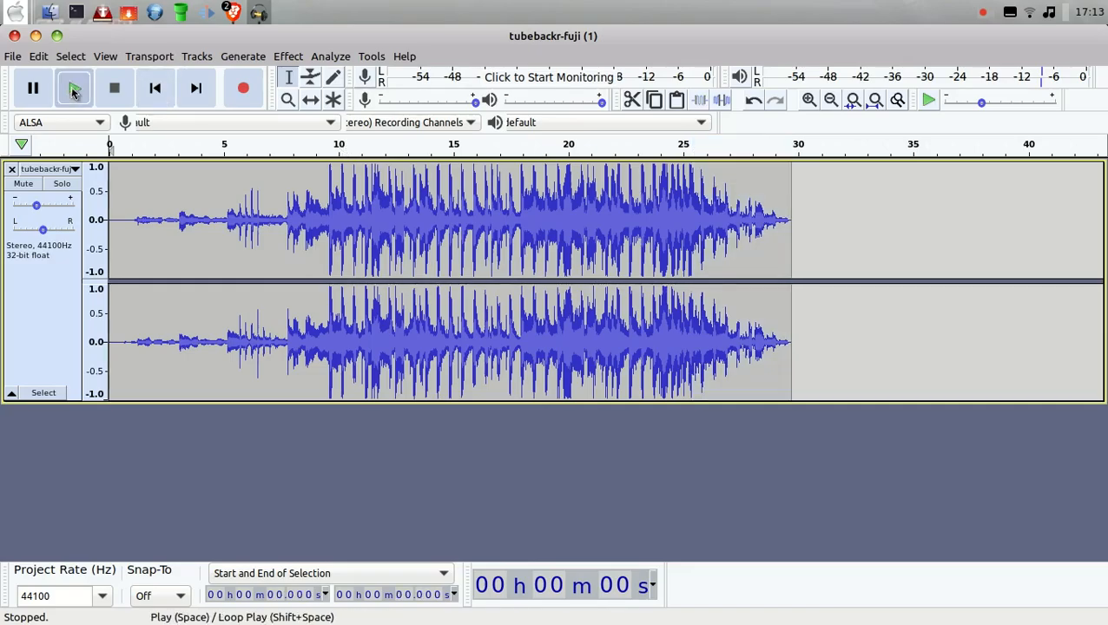
click(74, 90)
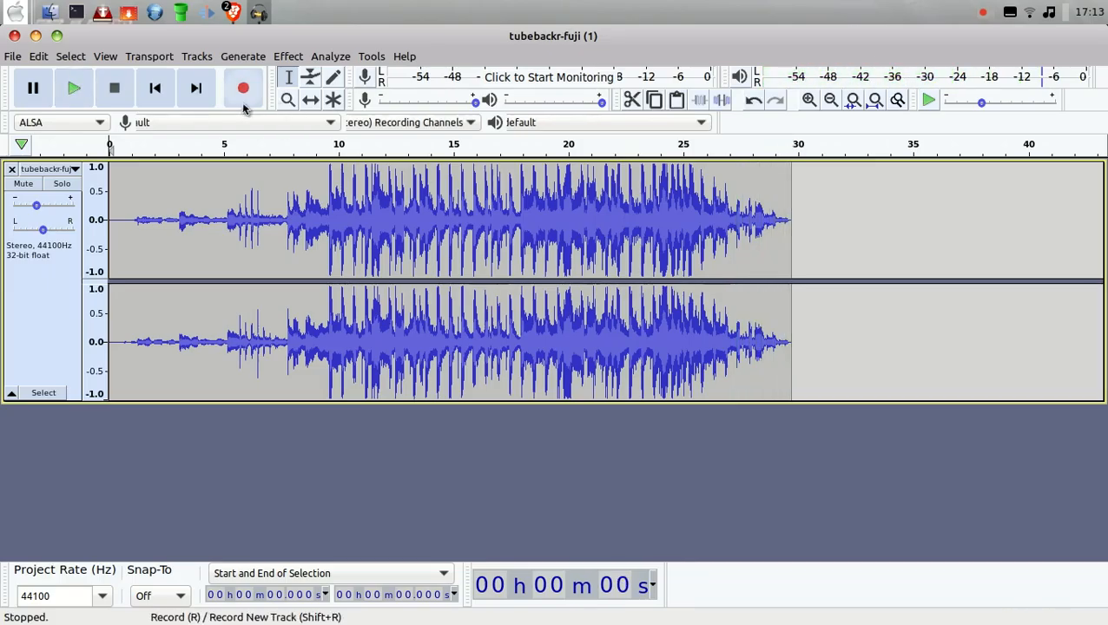
Step: Cut about the first 1.1 seconds of near silence, and briefly play the new beginning
drag(133, 217, 98, 219)
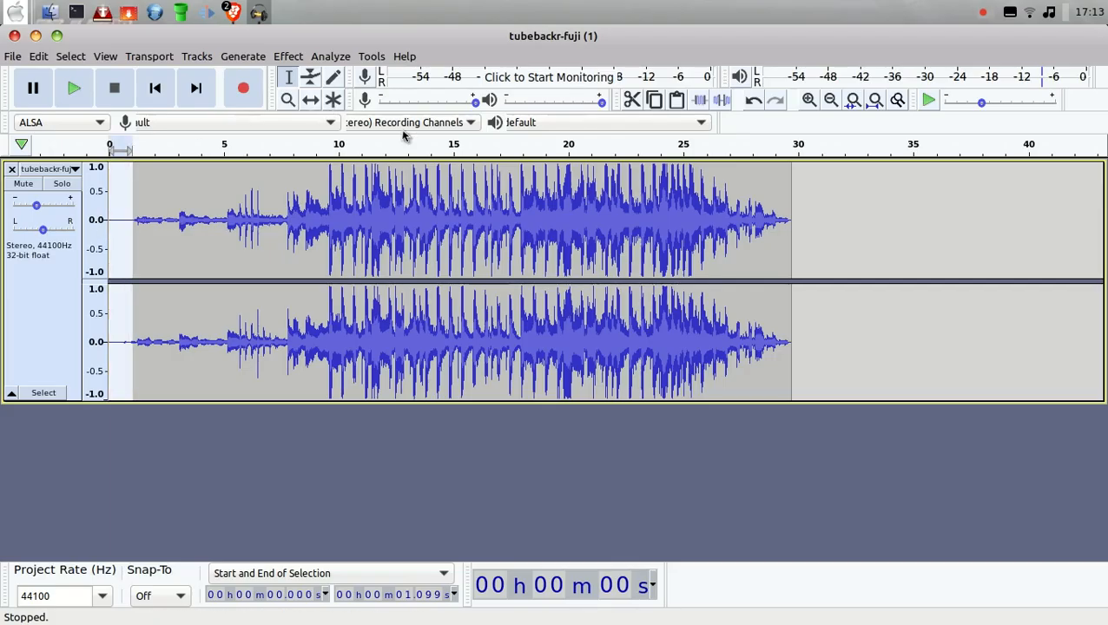
click(632, 101)
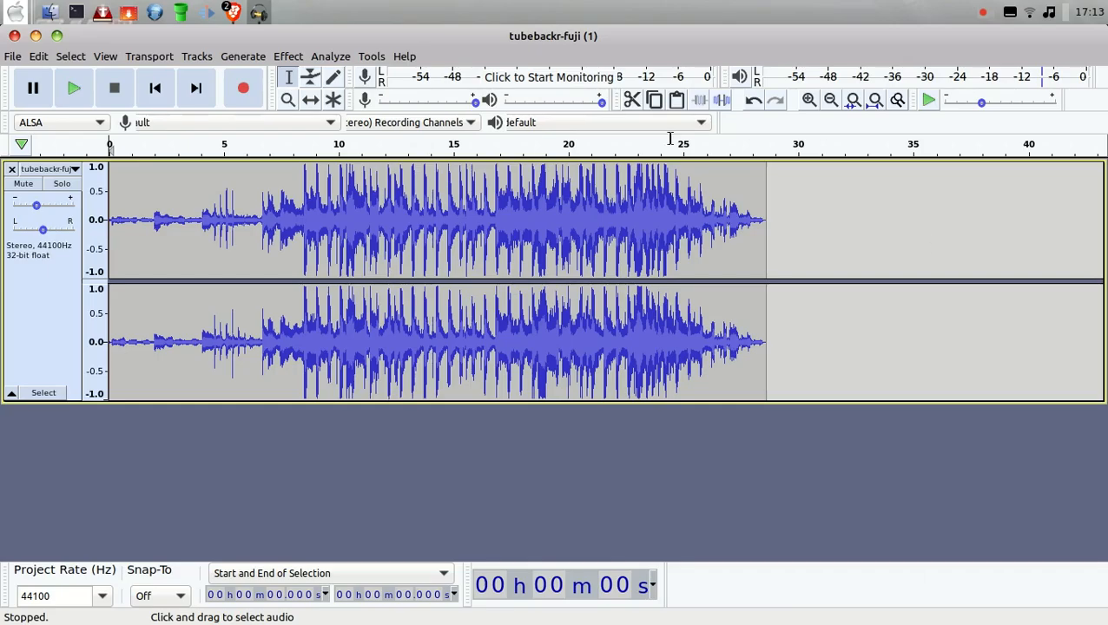
click(74, 87)
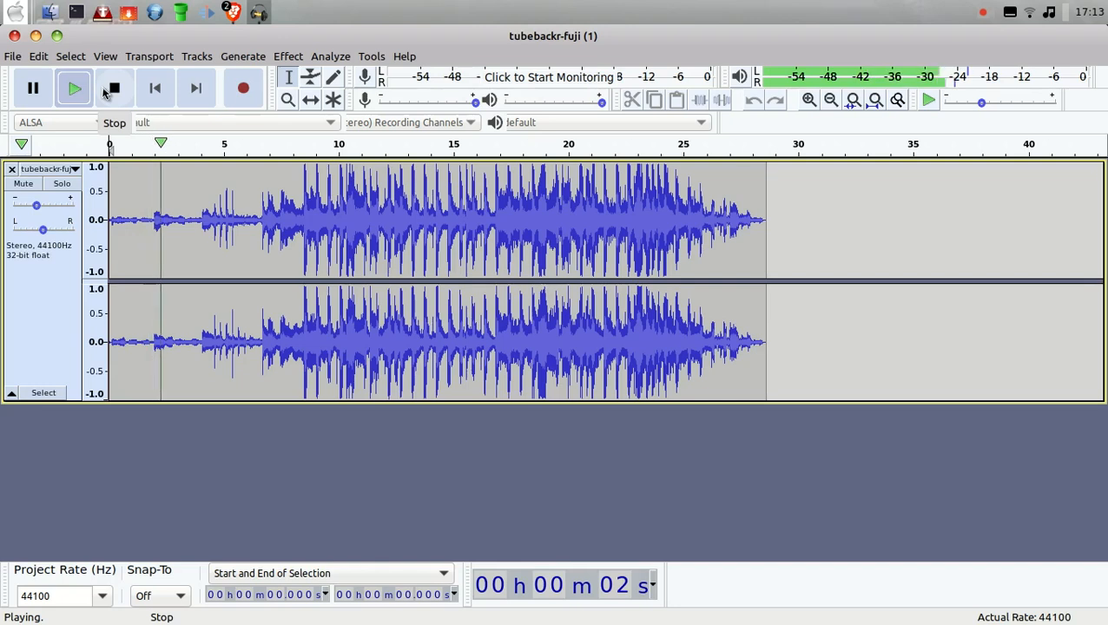
click(113, 88)
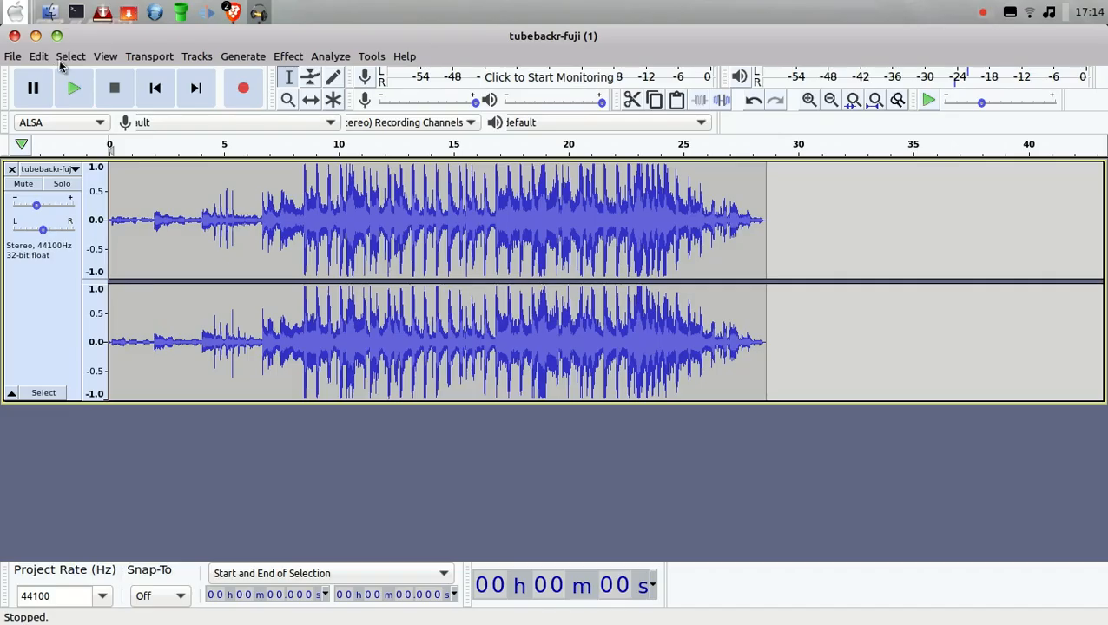
Step: Export the edited clip as the MP3 "tubebackr-fuji (1).mp3" on the Desktop, replacing the existing file and leaving the metadata tags blank
click(12, 57)
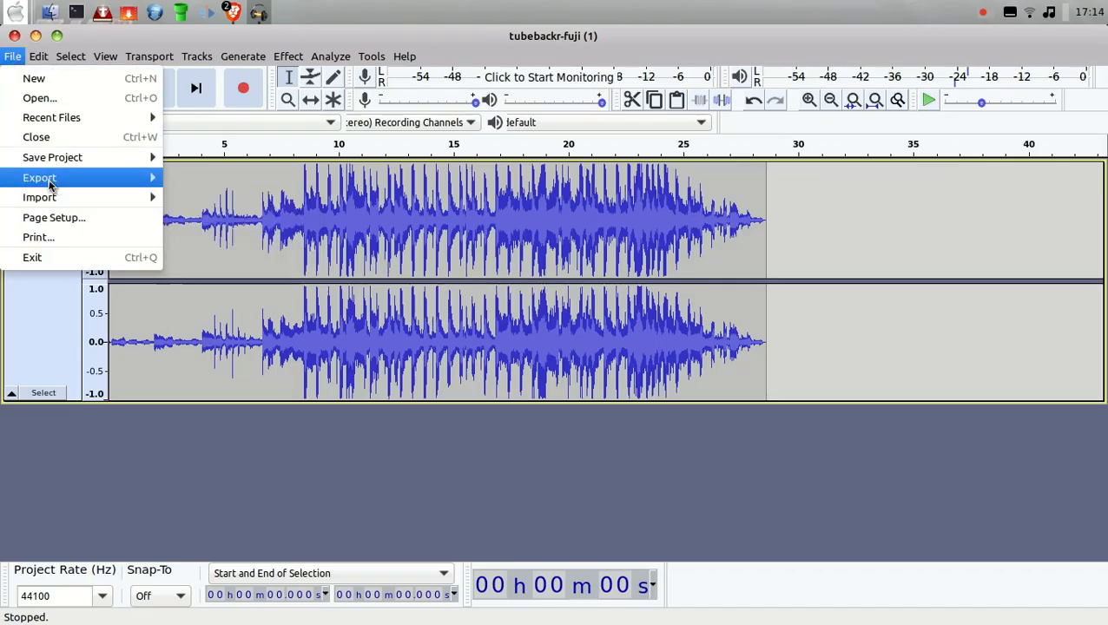
mouse_move(52, 182)
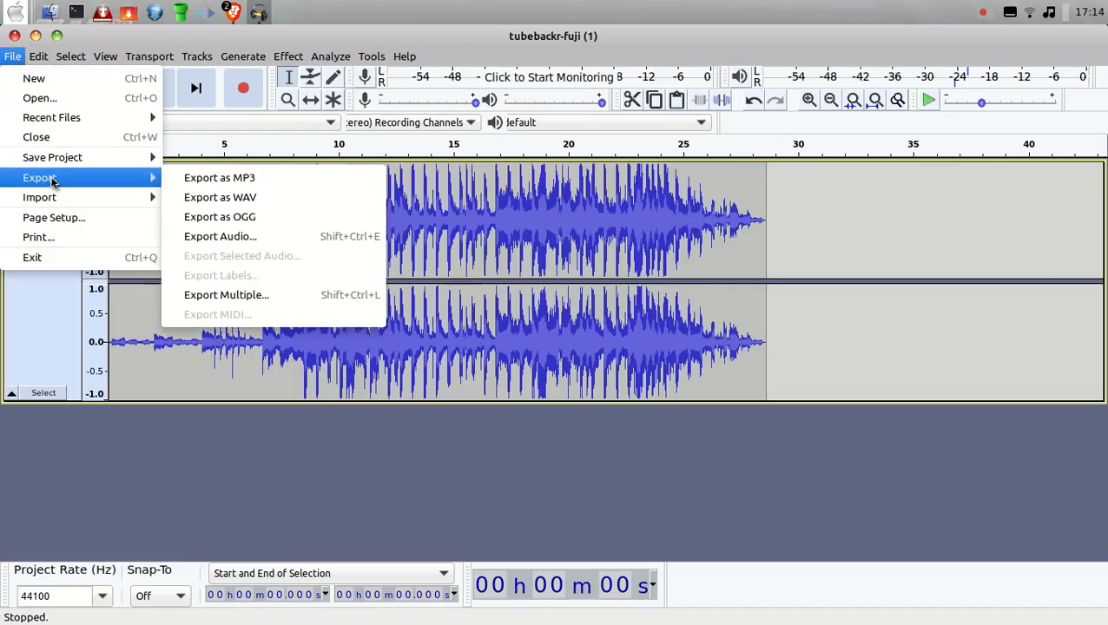
click(231, 179)
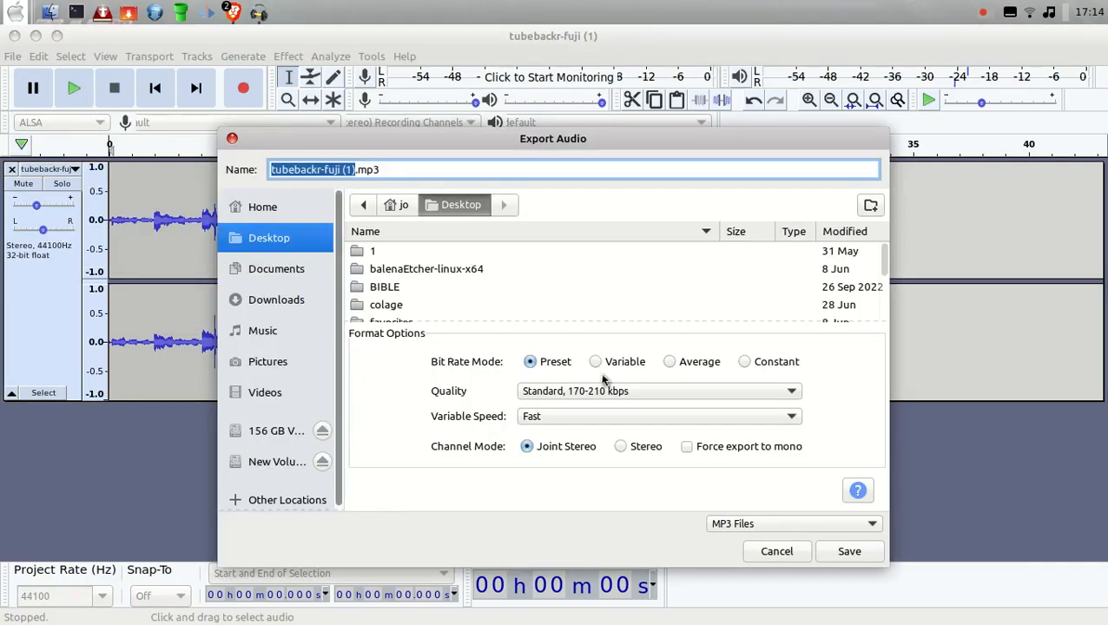
click(847, 554)
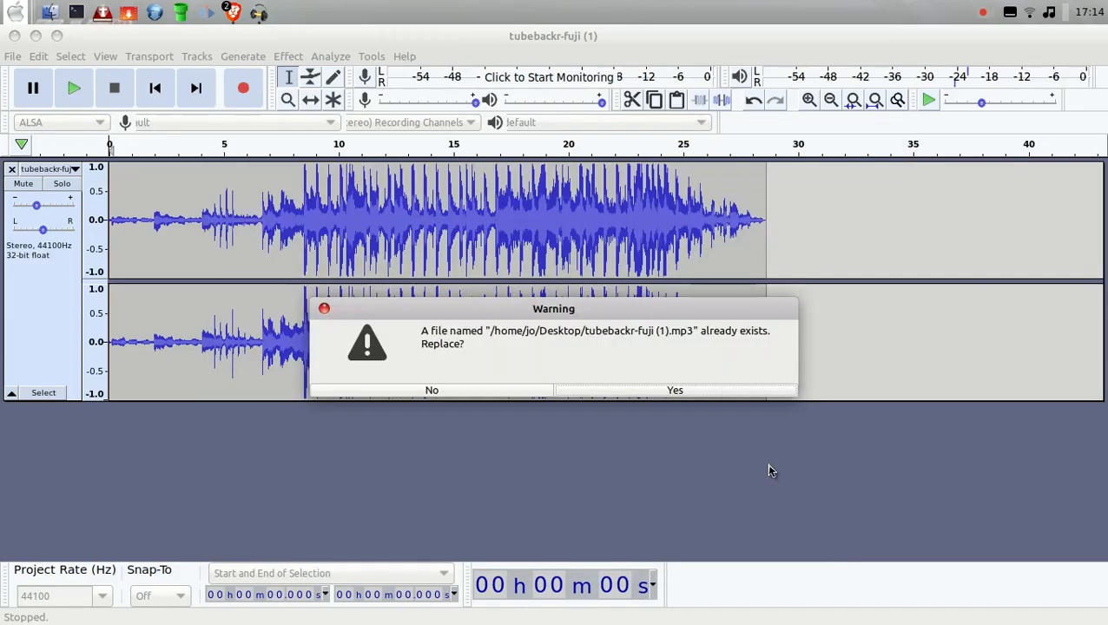
click(672, 391)
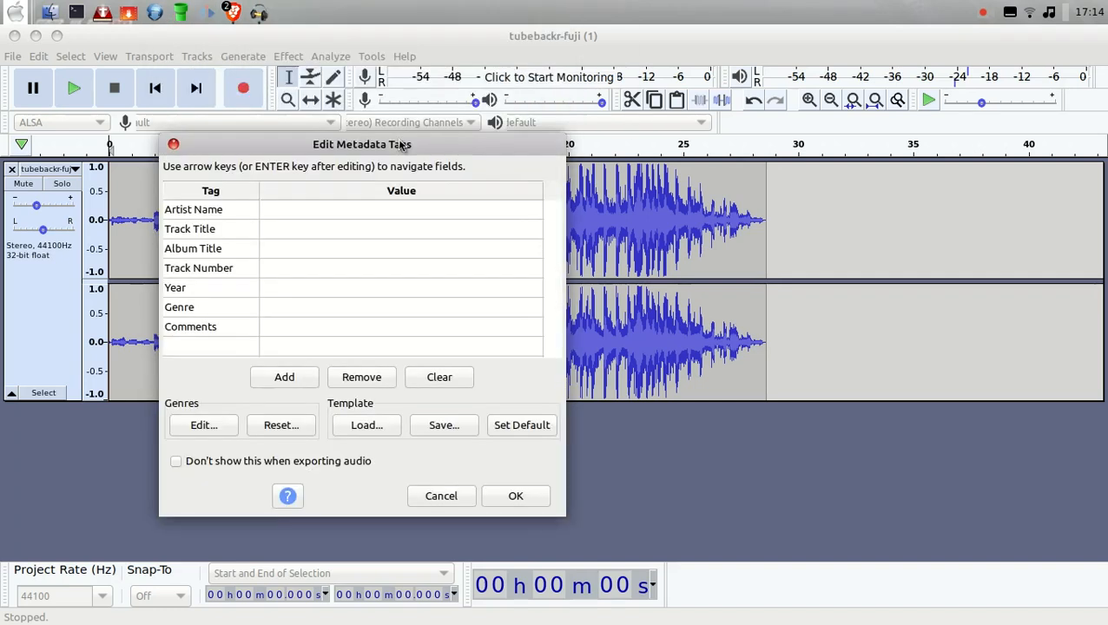
click(525, 498)
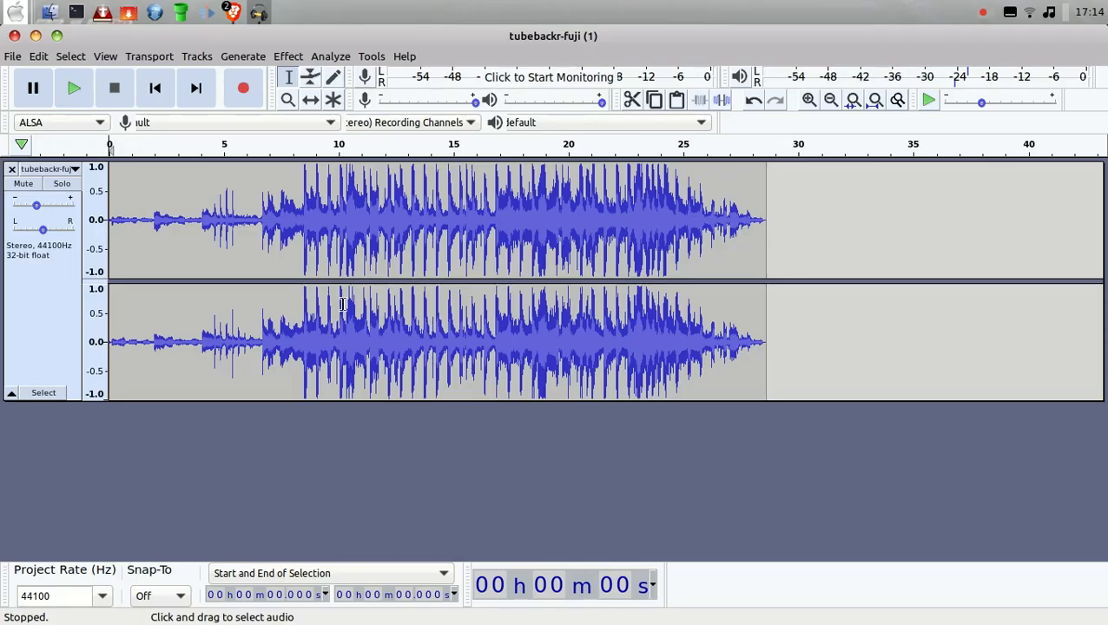
Step: Close the audio project without saving it, and minimize the browser window to reach the desktop
click(14, 37)
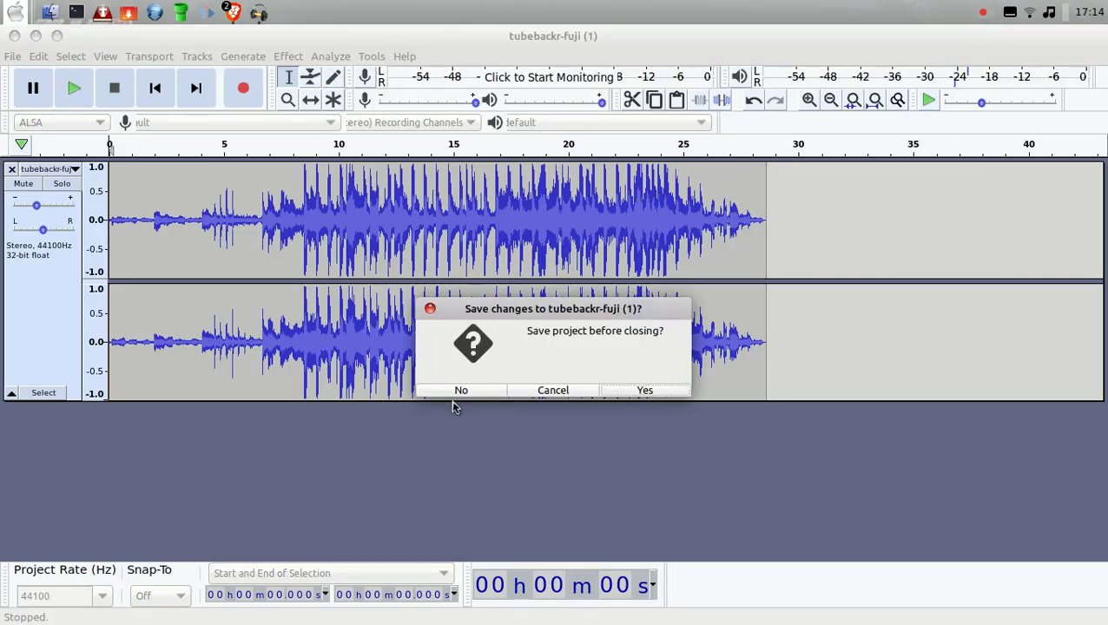
click(461, 392)
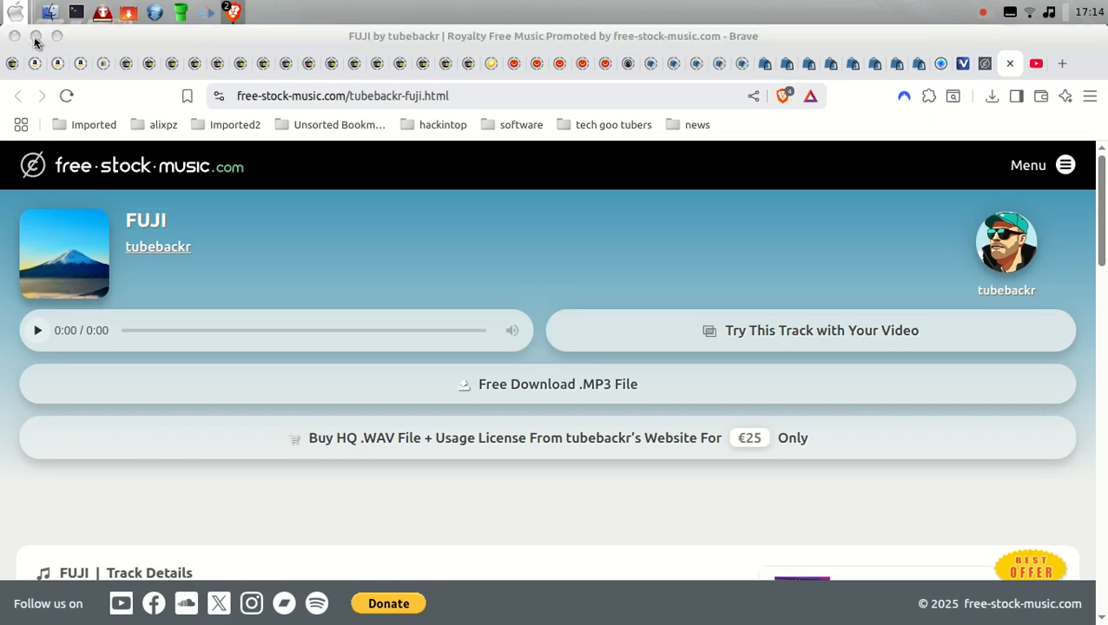
click(35, 37)
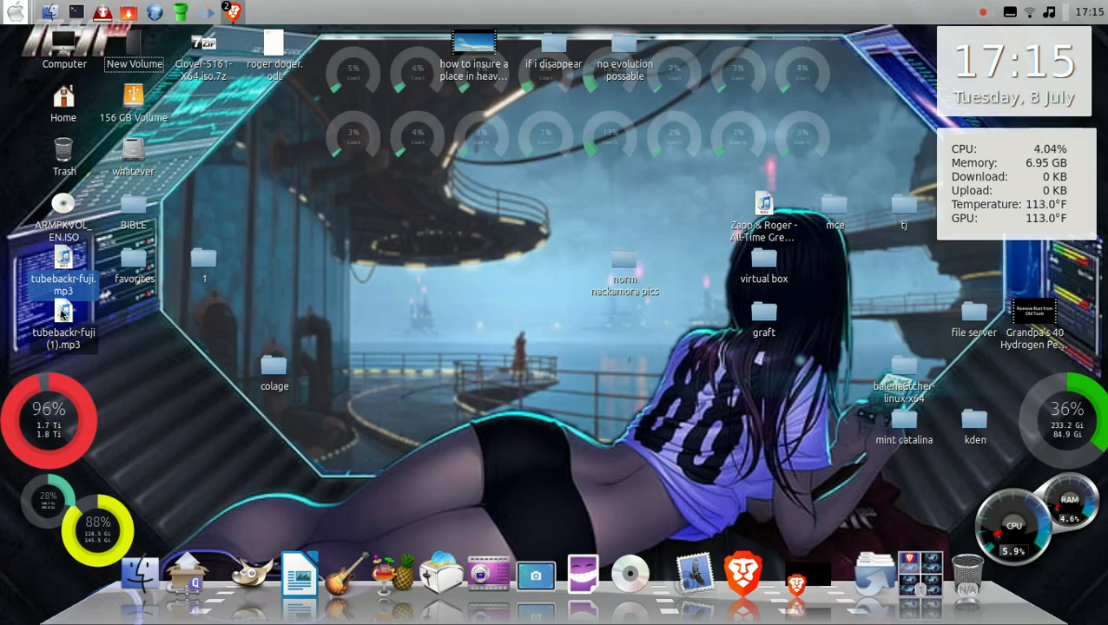
Step: Play tubebackr-fuji.mp3 from the desktop in VLC media player and raise the playback volume to 85%
double_click(63, 259)
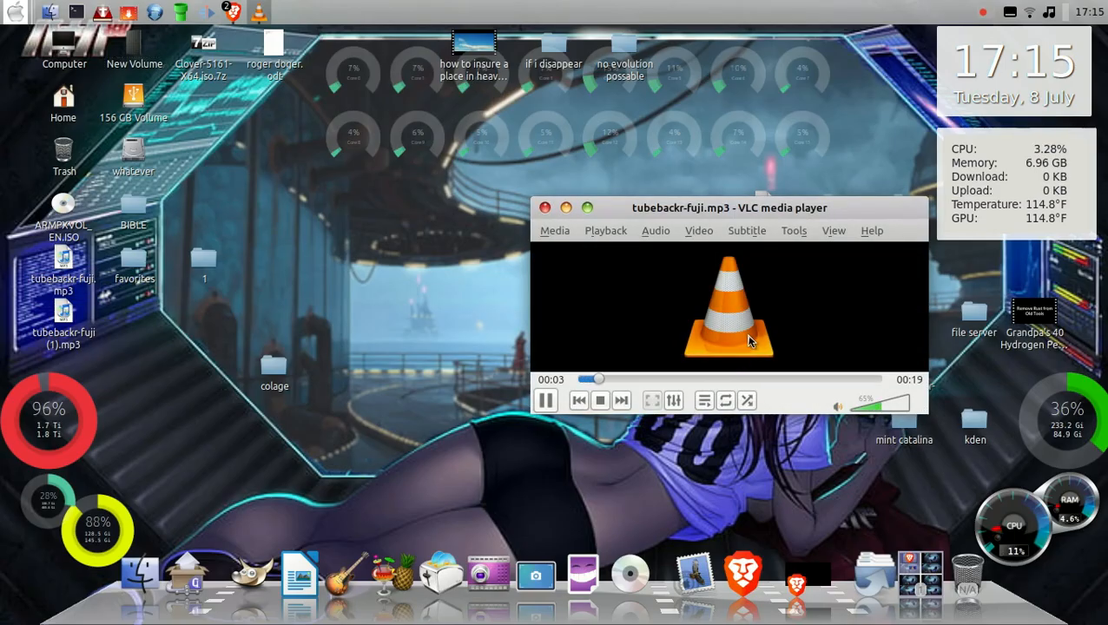
scroll(806, 332, up, 3)
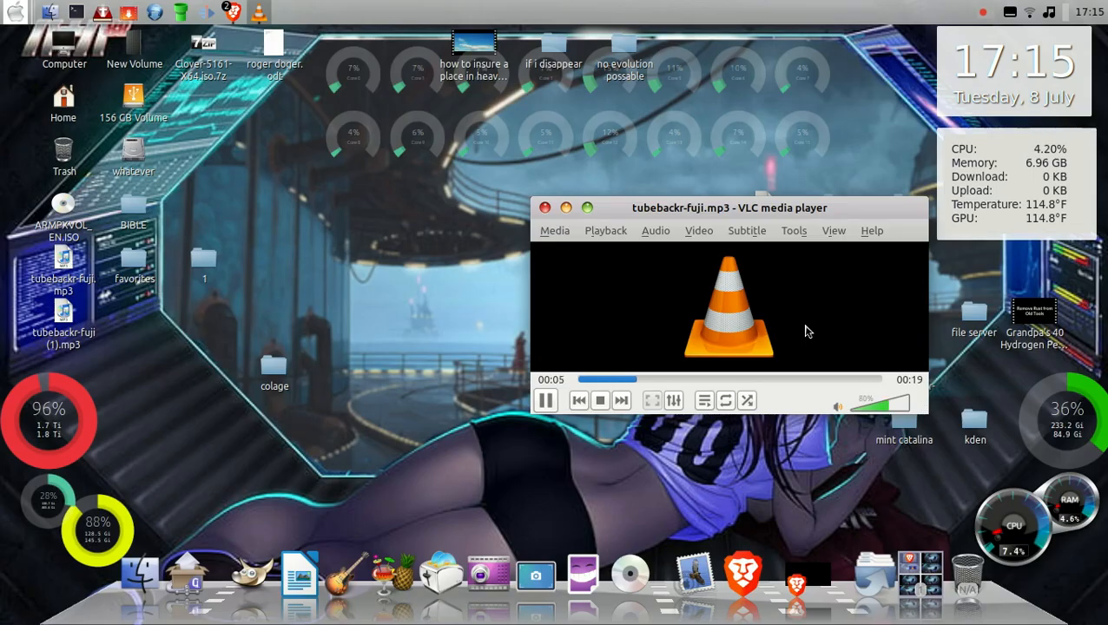
scroll(806, 332, up, 1)
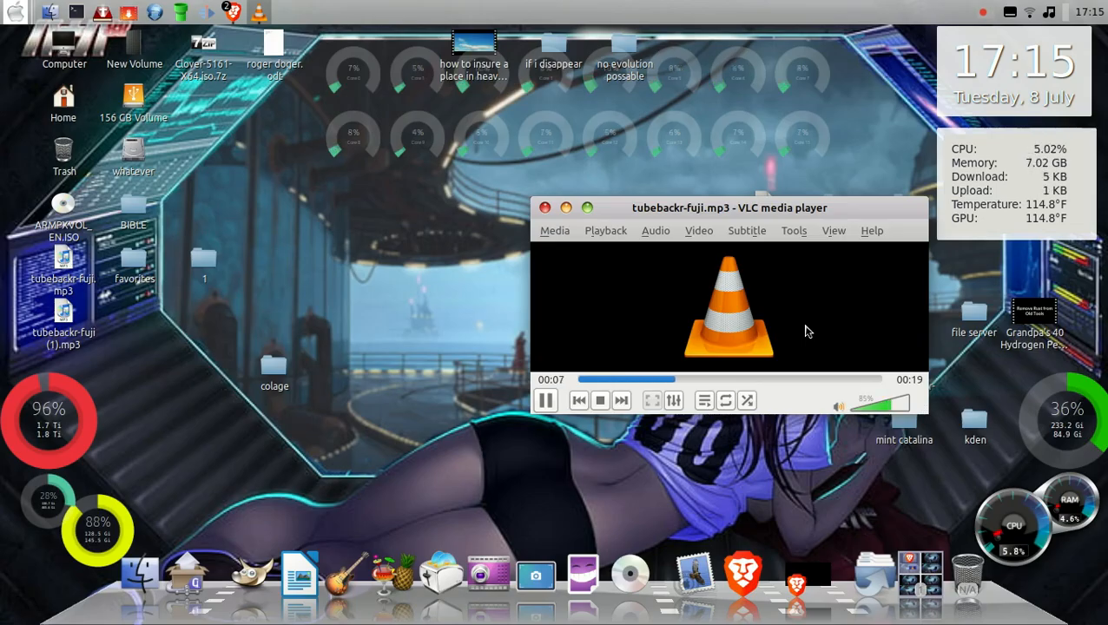